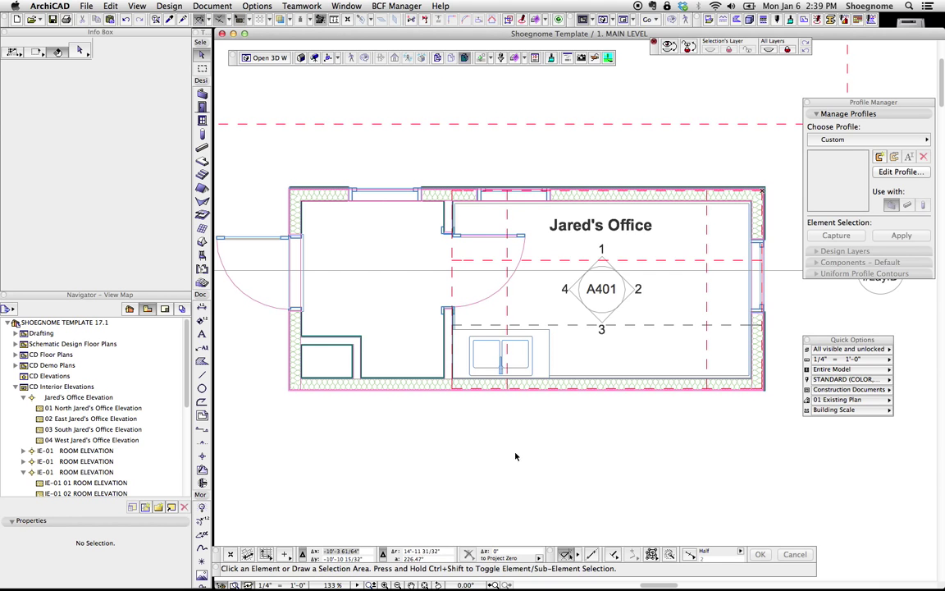
- Activate the Interior Elevation tool on the office floor plan with the E shortcut
click(699, 261)
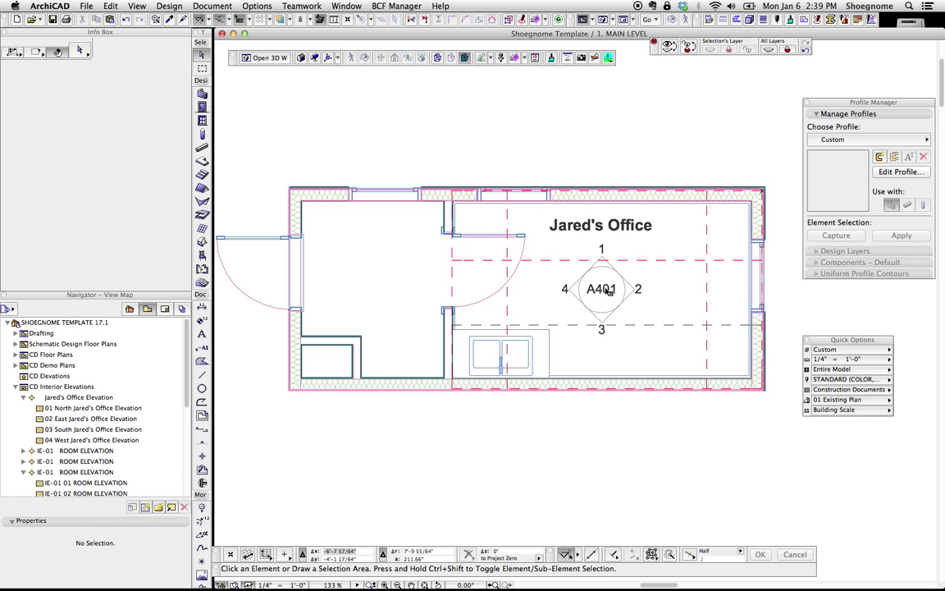
key(e)
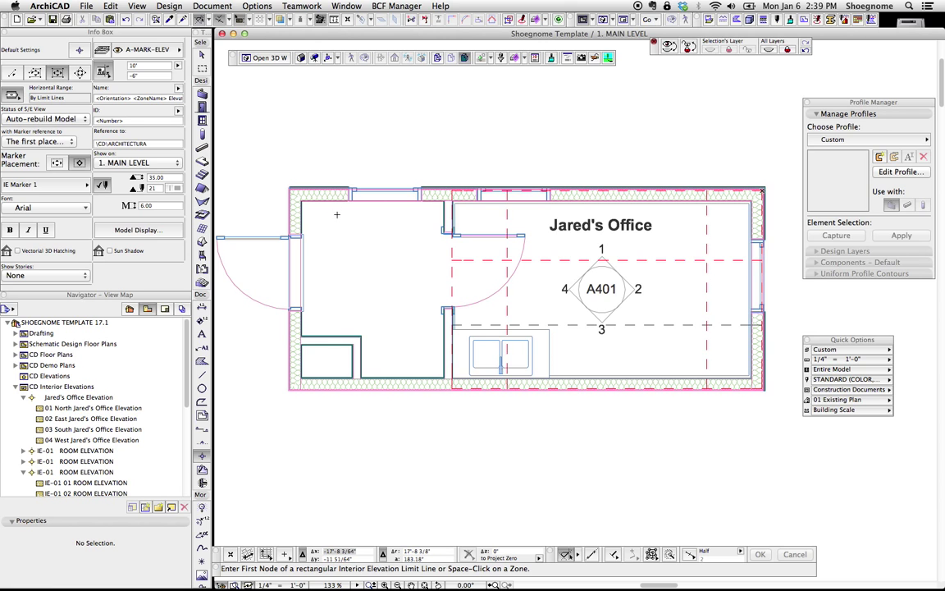
scroll(312, 246, up, 3)
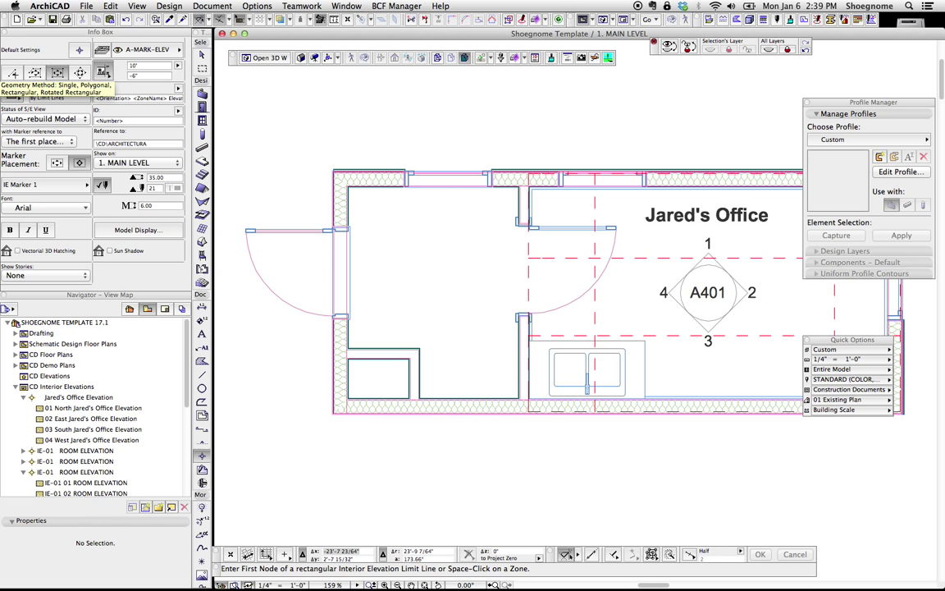
click(13, 72)
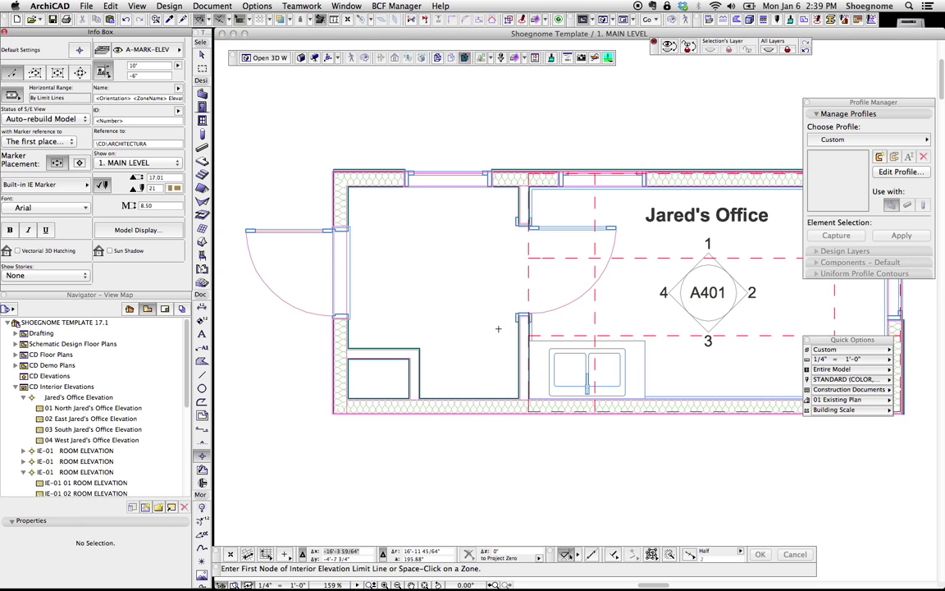
click(470, 181)
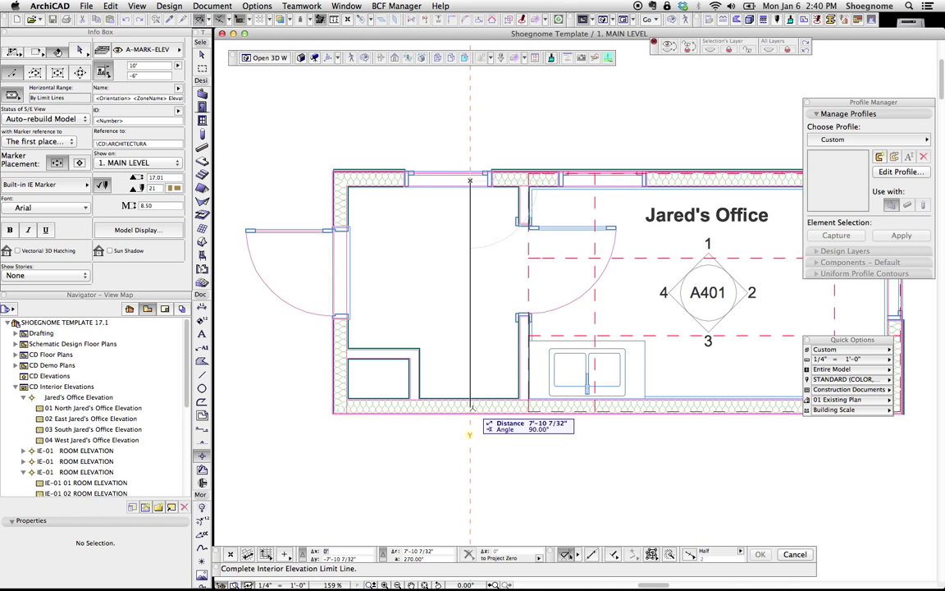
key(Escape)
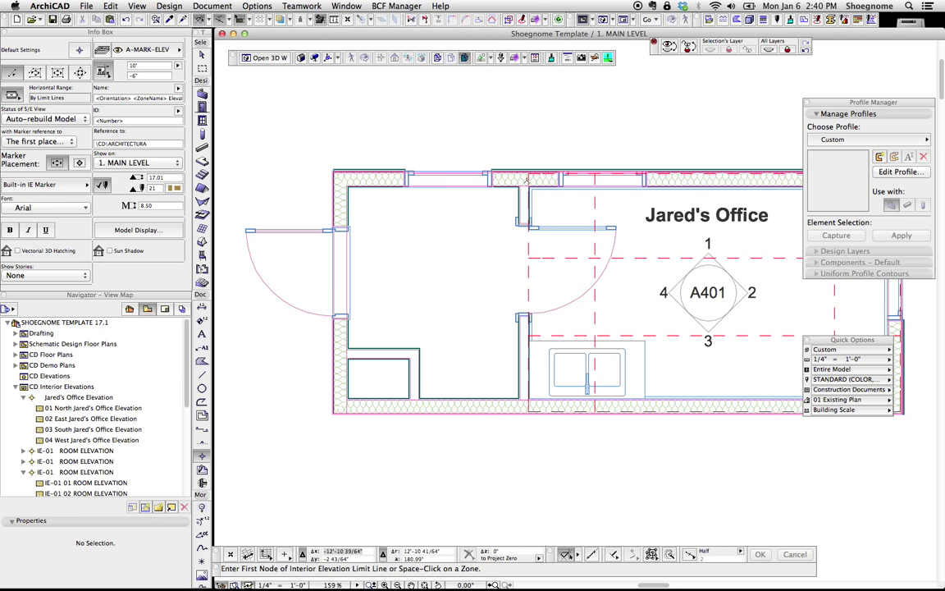
click(523, 179)
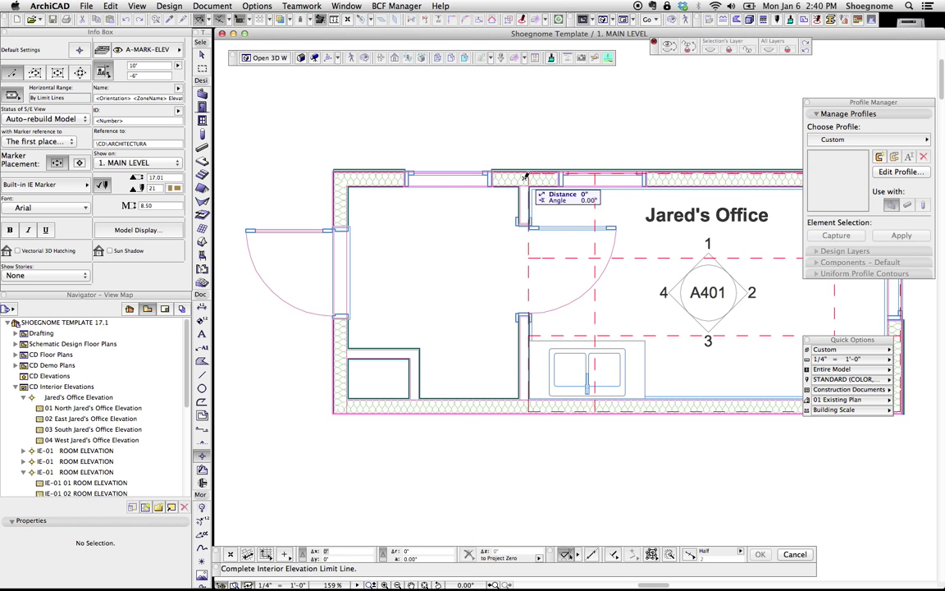
click(523, 400)
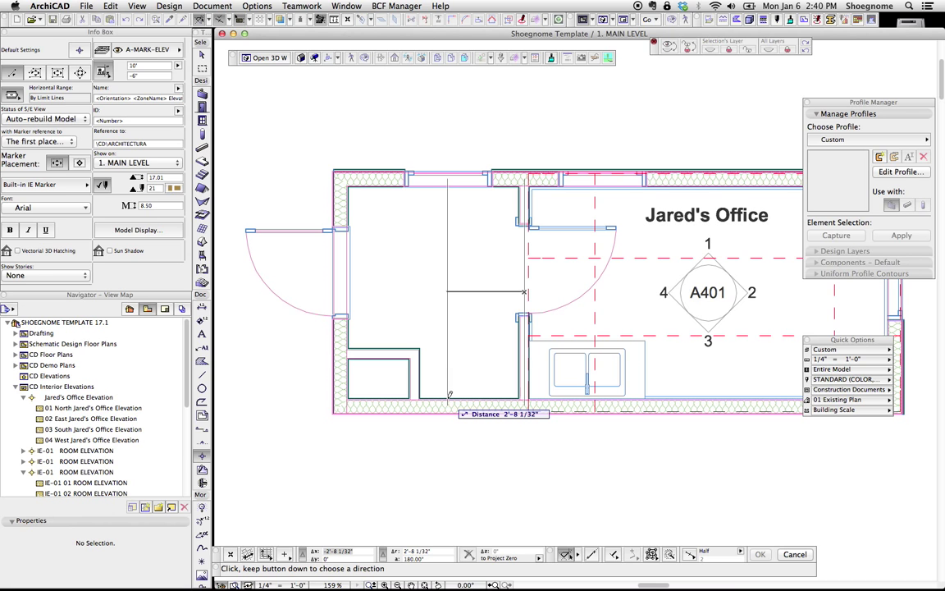
click(454, 299)
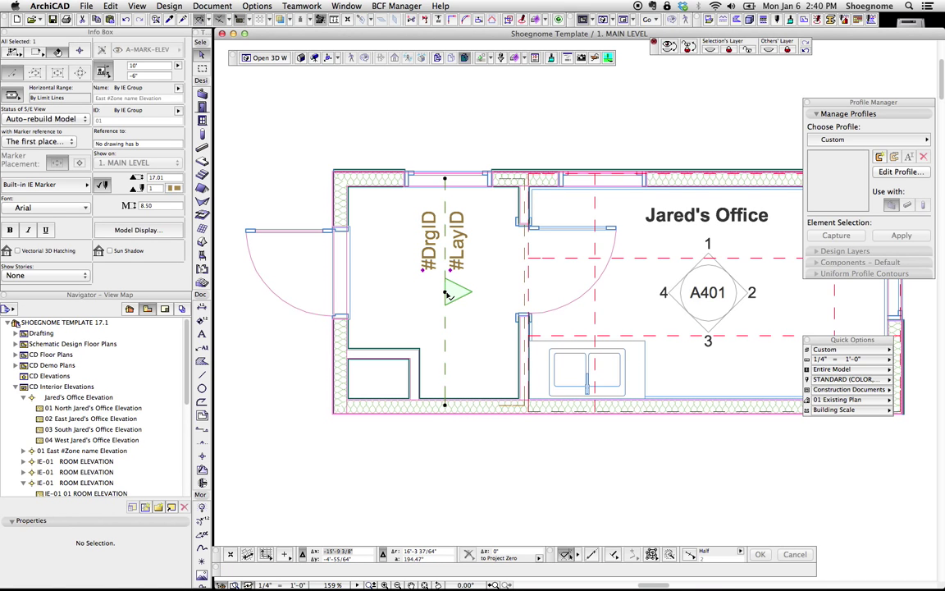
right_click(448, 294)
click(488, 297)
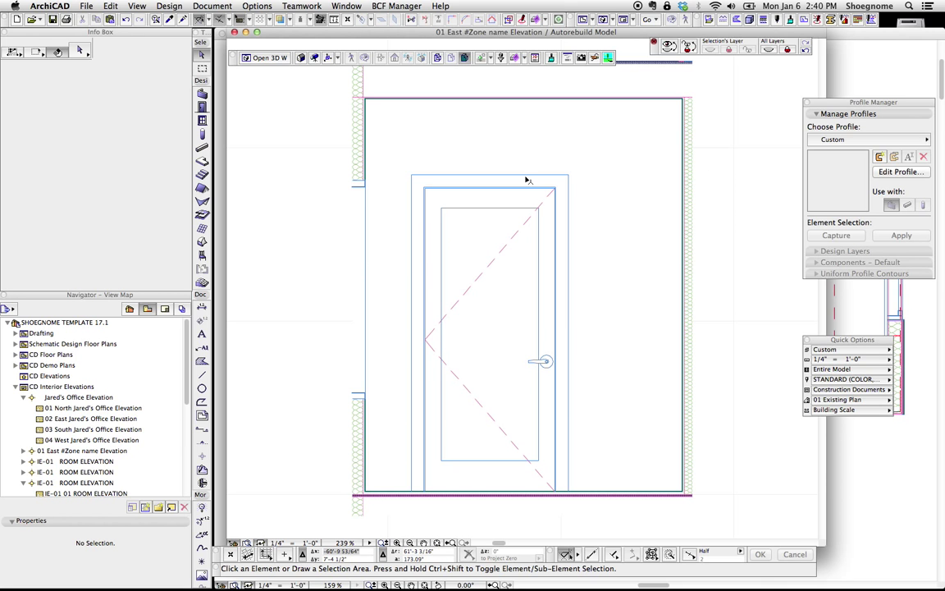
key(super+grave)
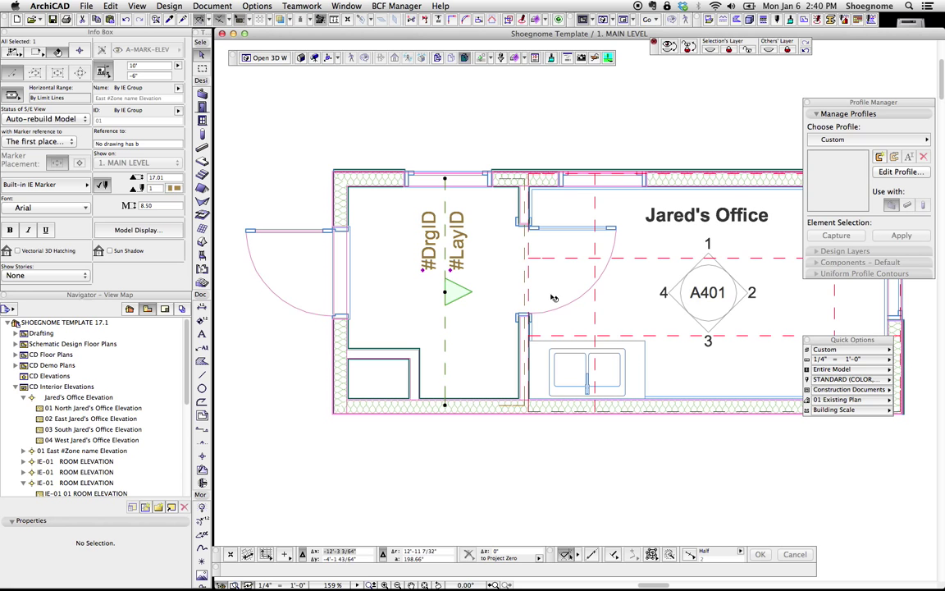
click(554, 297)
click(445, 289)
key(Delete)
click(527, 255)
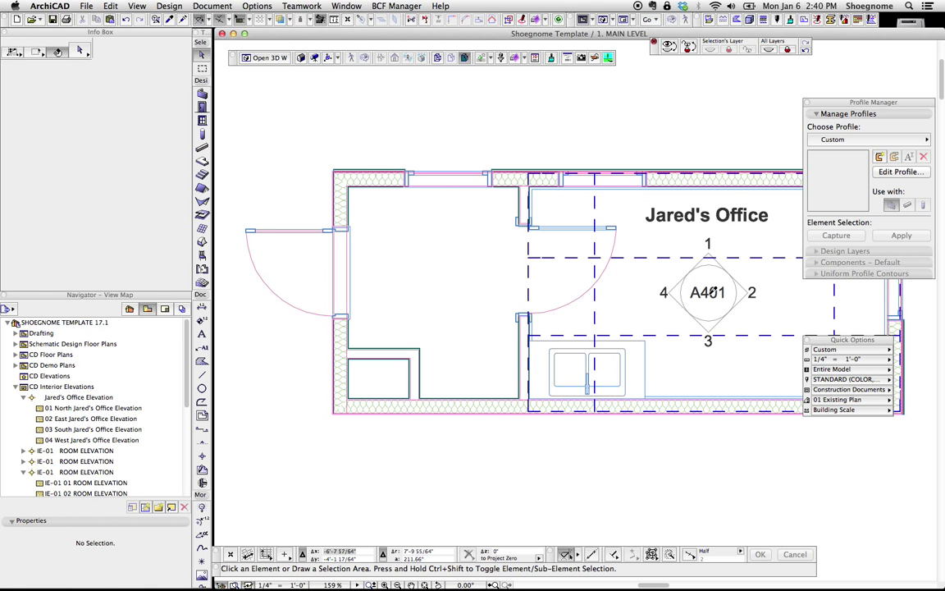
key(e)
click(449, 219)
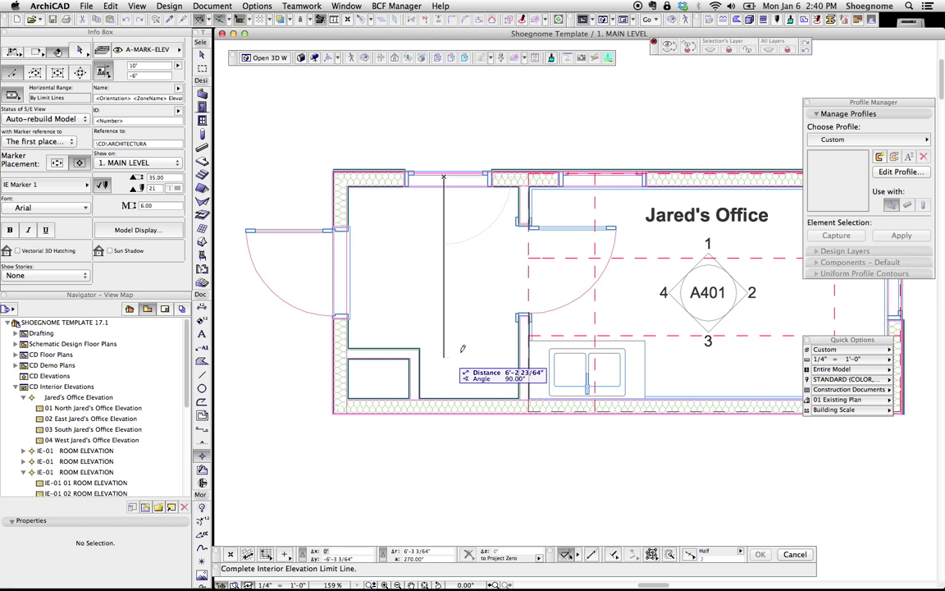
key(Escape)
click(524, 178)
click(524, 404)
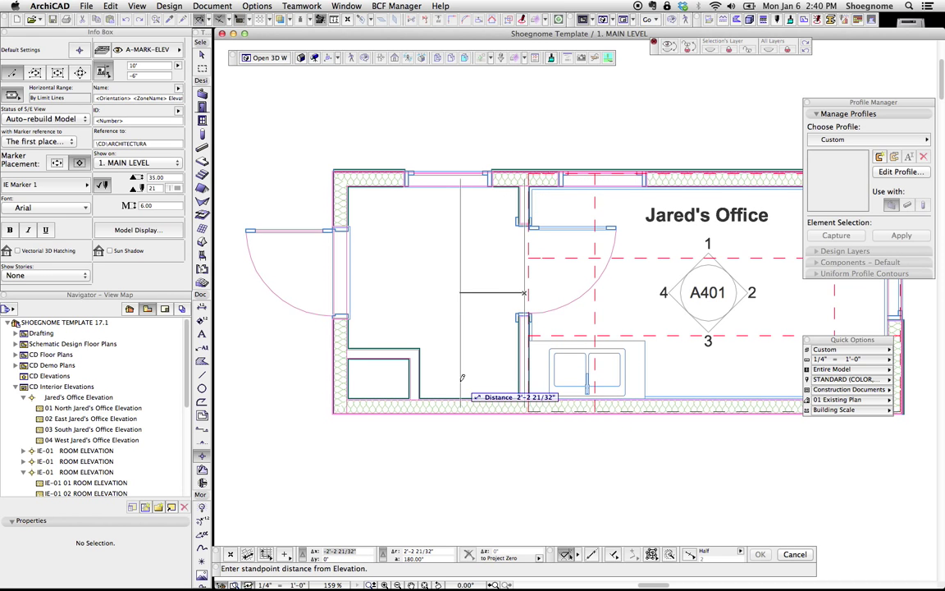
click(451, 295)
key(Escape)
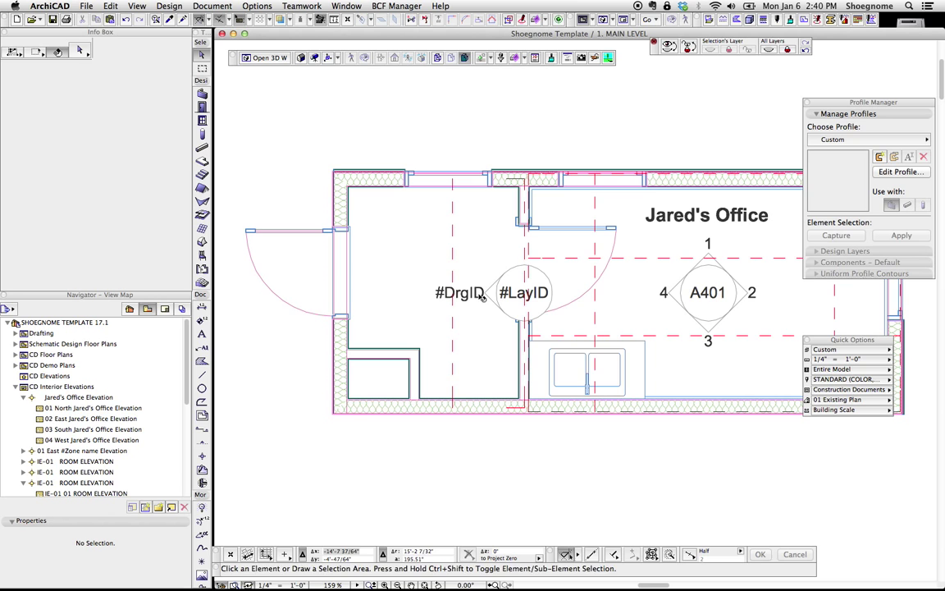
click(527, 297)
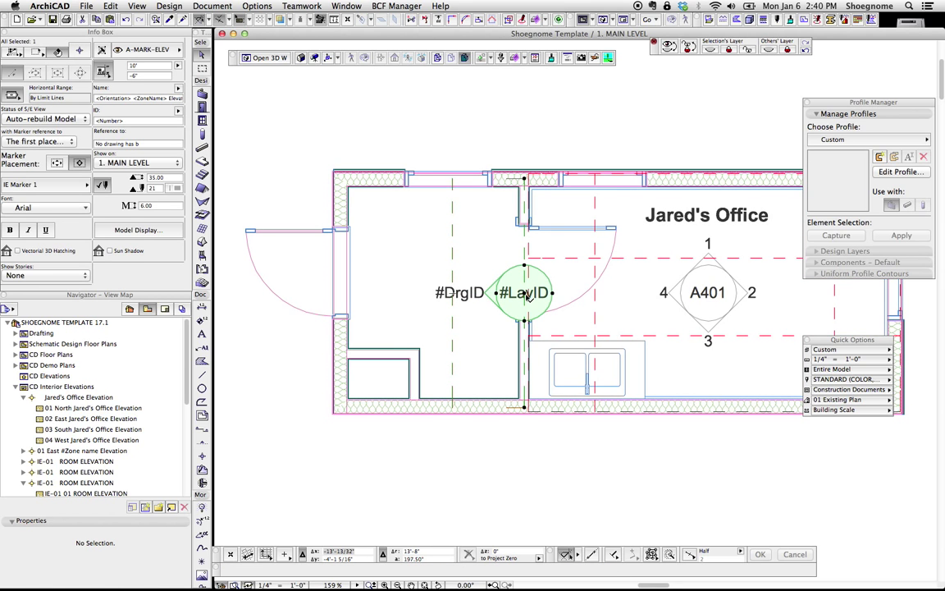
drag(527, 297, 460, 294)
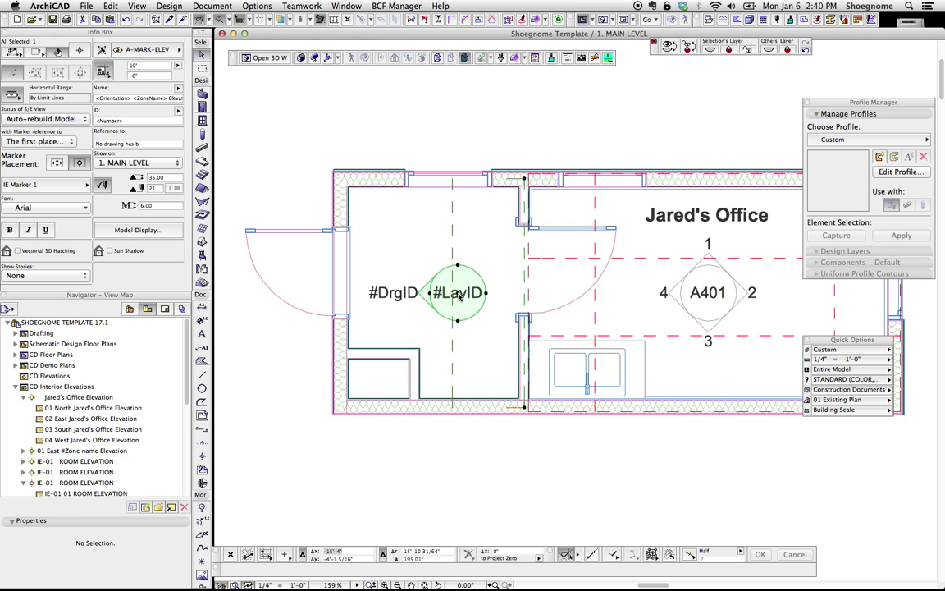
click(460, 296)
click(539, 155)
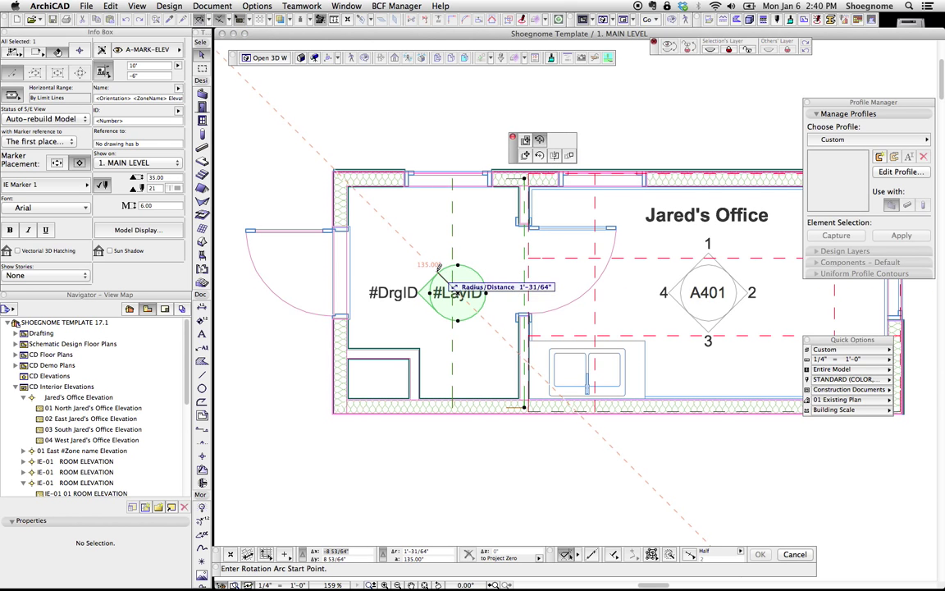
click(439, 269)
click(505, 279)
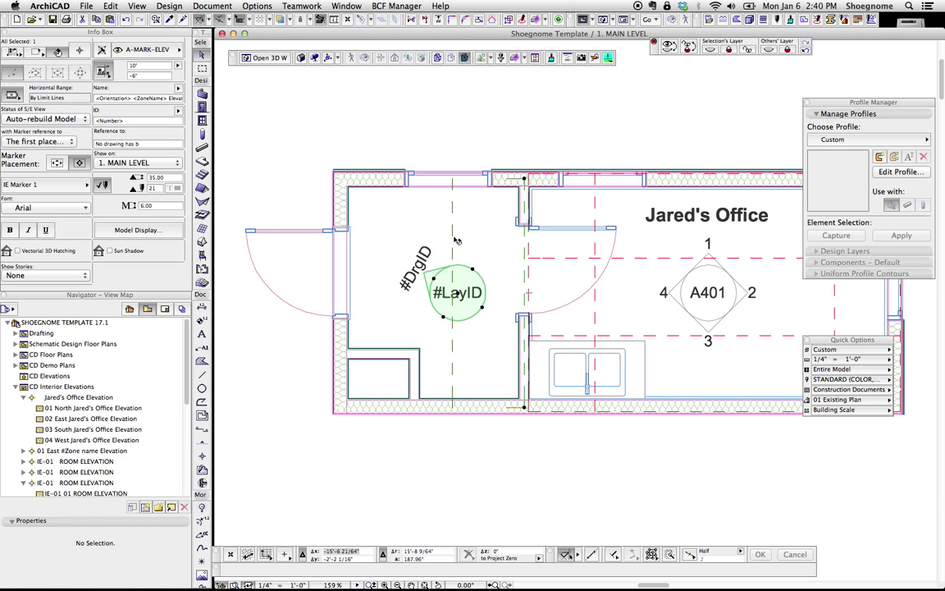
mouse_move(454, 238)
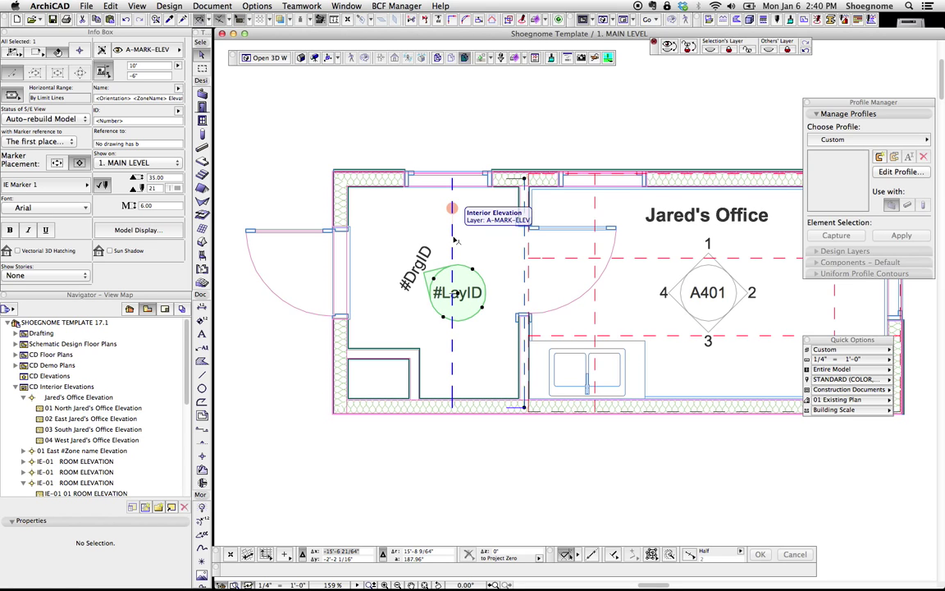
mouse_move(452, 208)
mouse_down()
mouse_move(533, 141)
mouse_move(461, 191)
mouse_up()
click(447, 179)
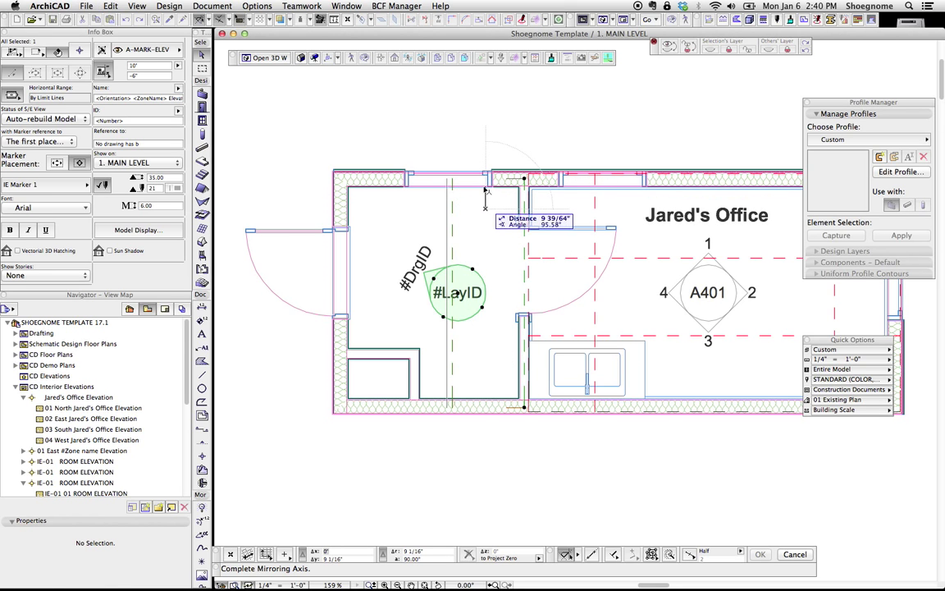
click(447, 247)
key(super+z)
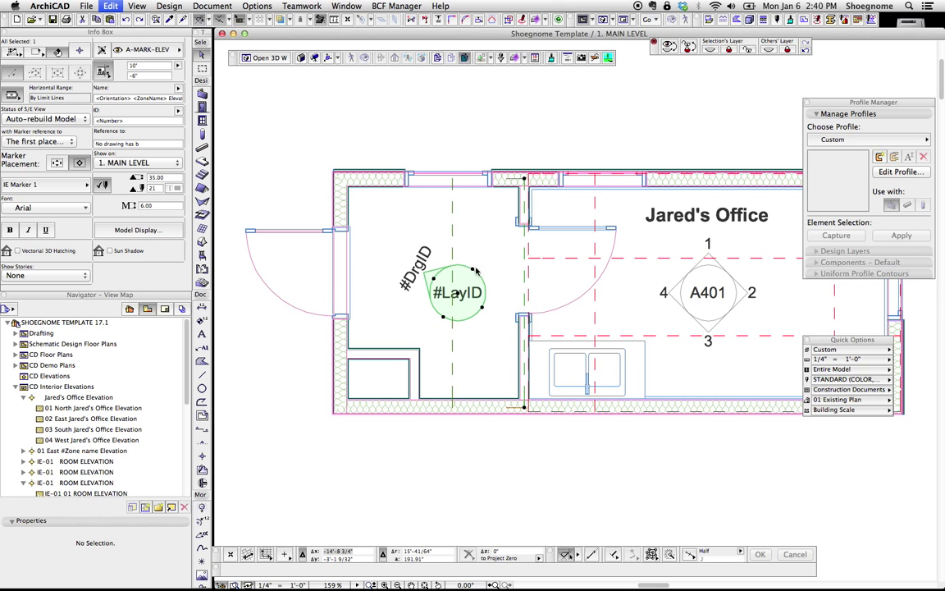
key(Delete)
click(517, 230)
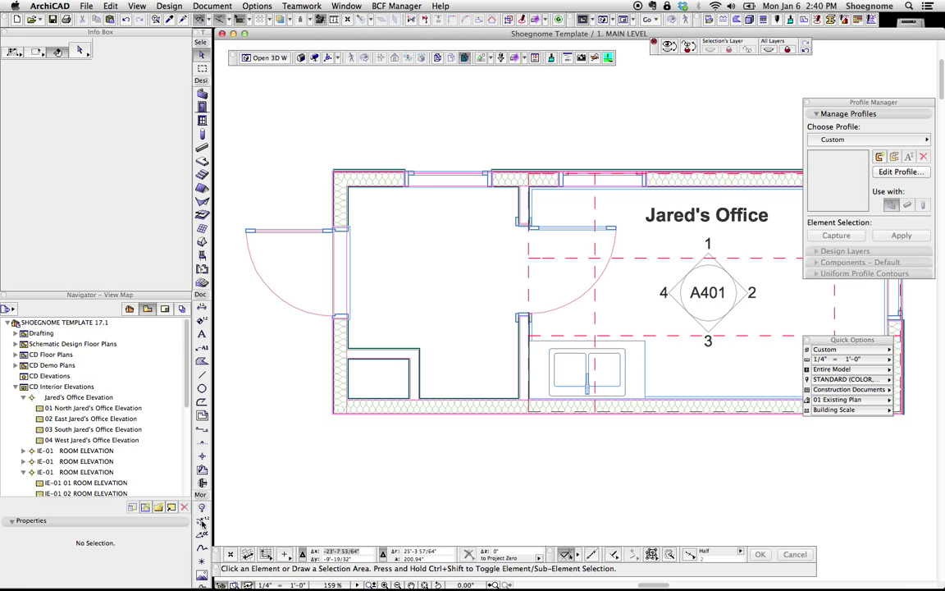
- Trace a closed multi-segment limit line around the left room's inner walls
click(203, 456)
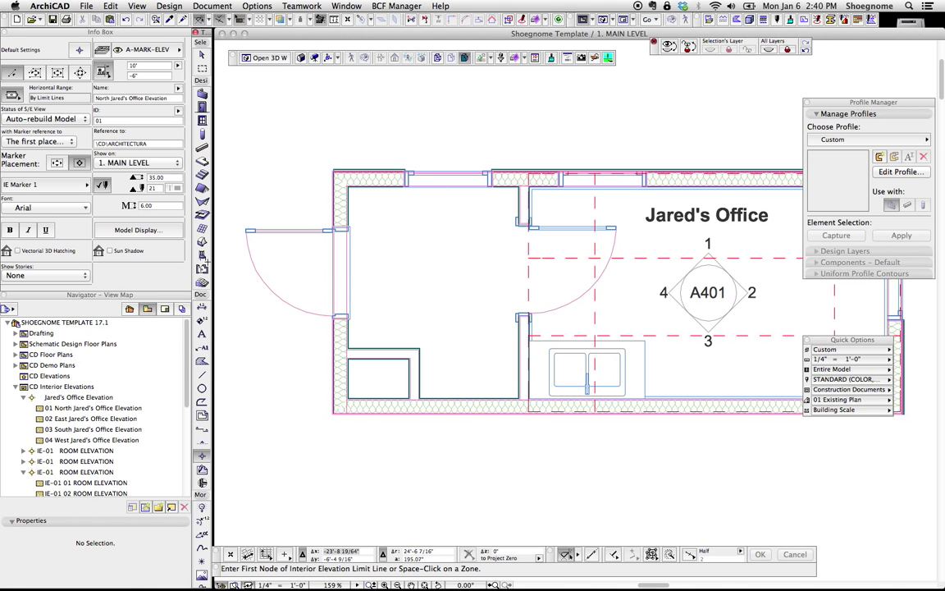
click(36, 73)
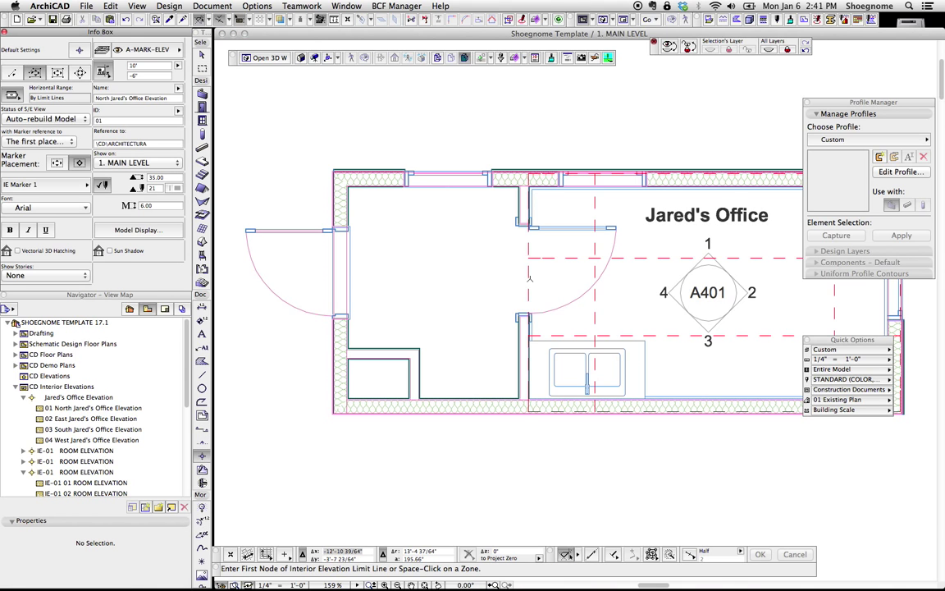
click(349, 188)
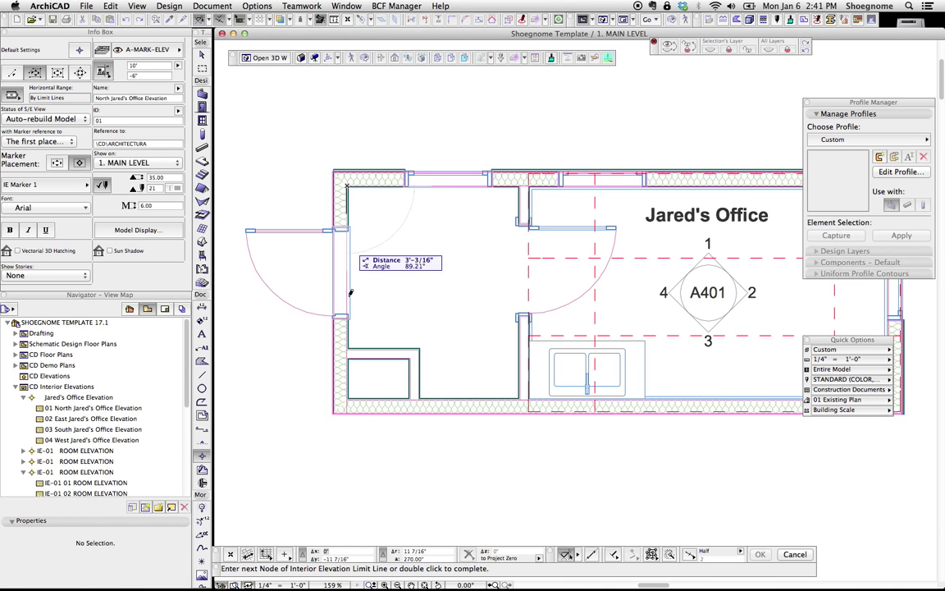
click(349, 351)
click(419, 351)
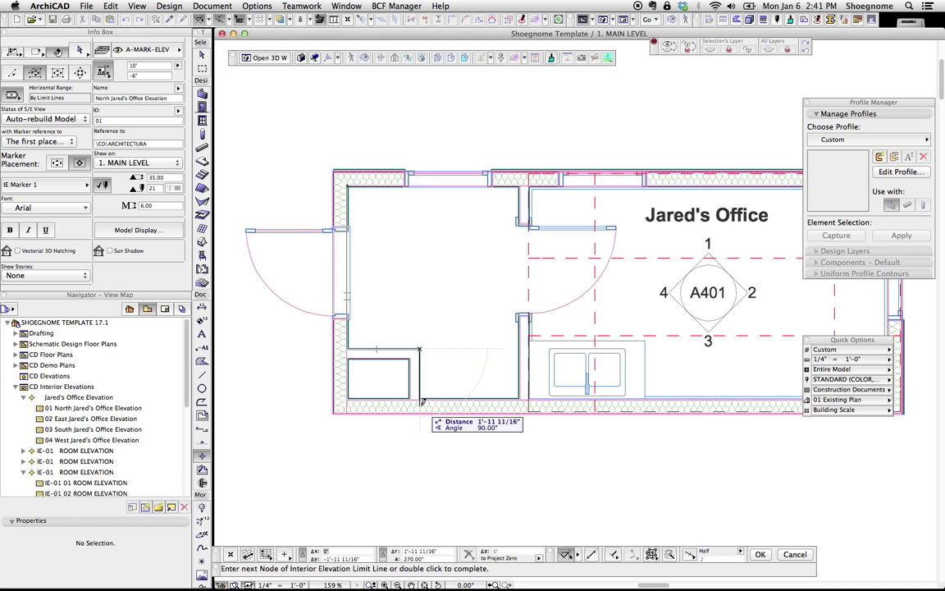
click(419, 400)
click(523, 400)
click(523, 187)
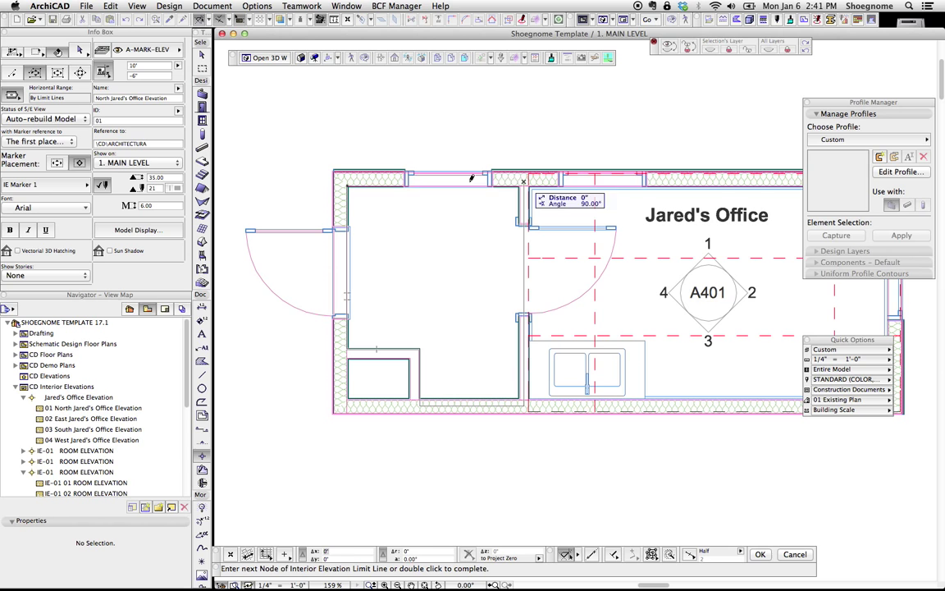
double_click(348, 187)
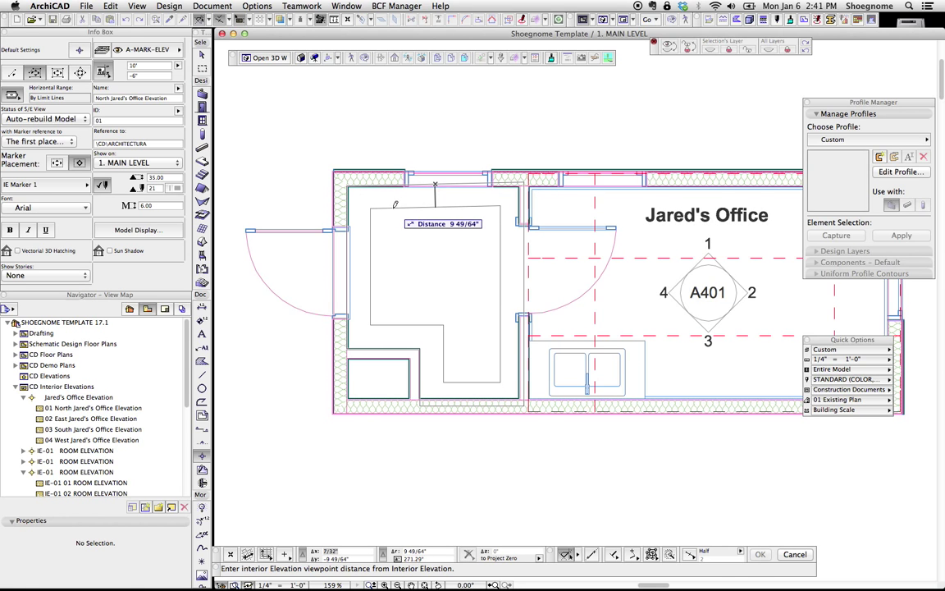
- Place the #LayID interior elevation marker in the room and drag it higher
click(396, 203)
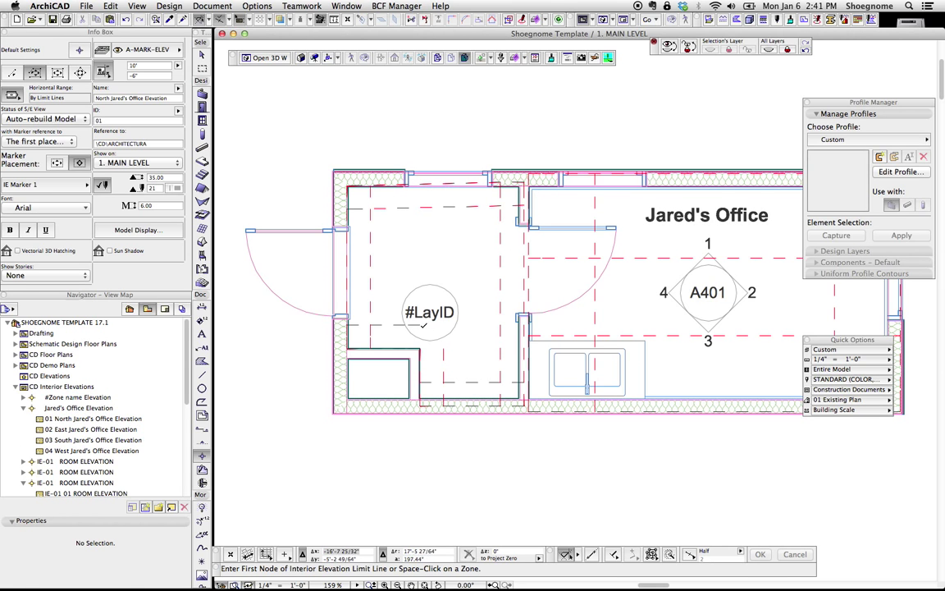
click(423, 325)
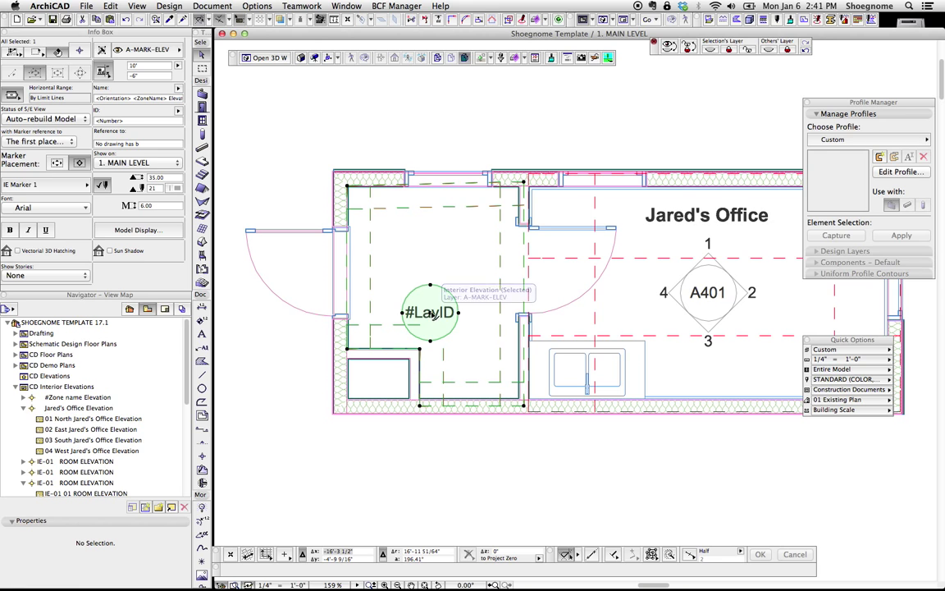
drag(432, 316, 425, 277)
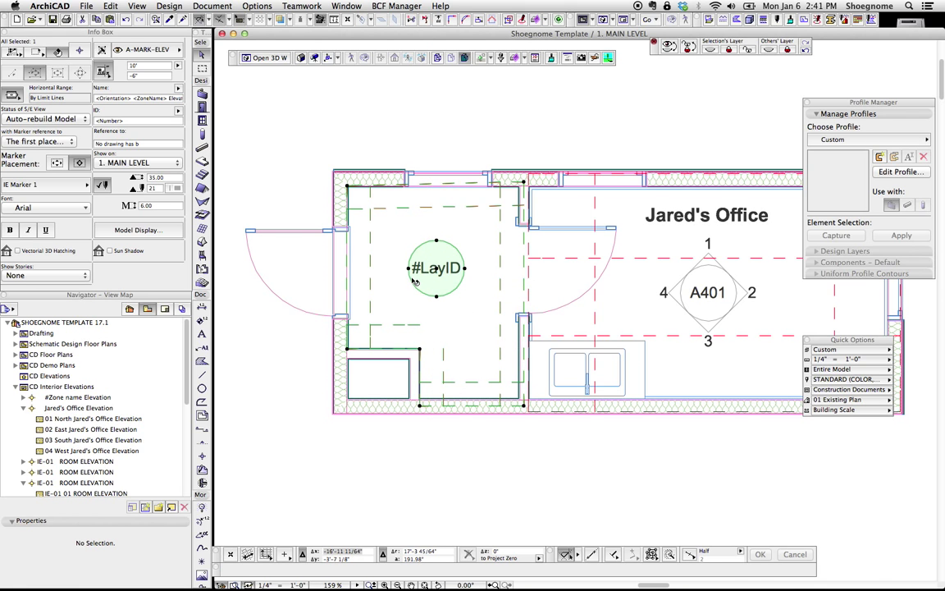
- Set the selected interior elevation to individual markers with Marker Style 5
key(super+c)
key(super+t)
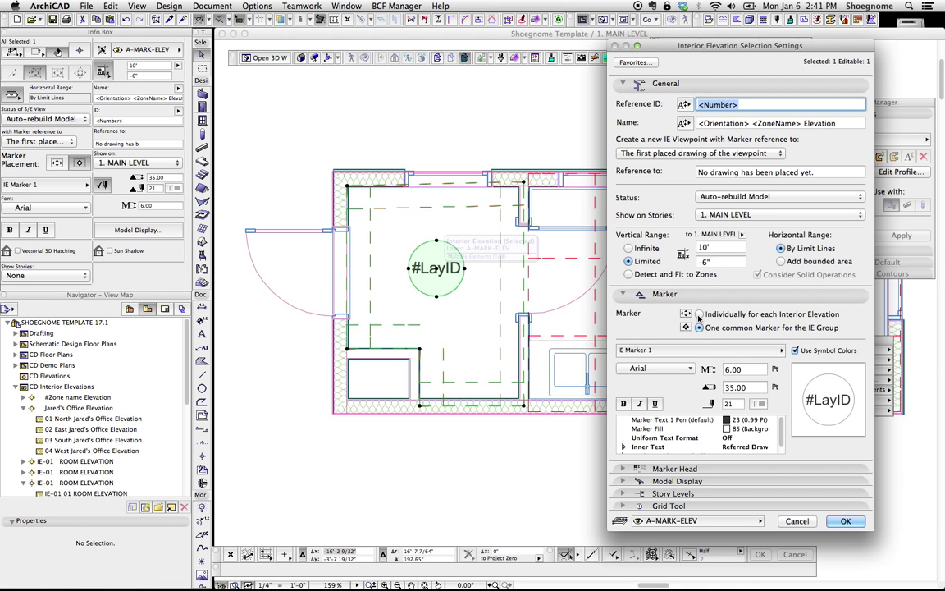
click(700, 314)
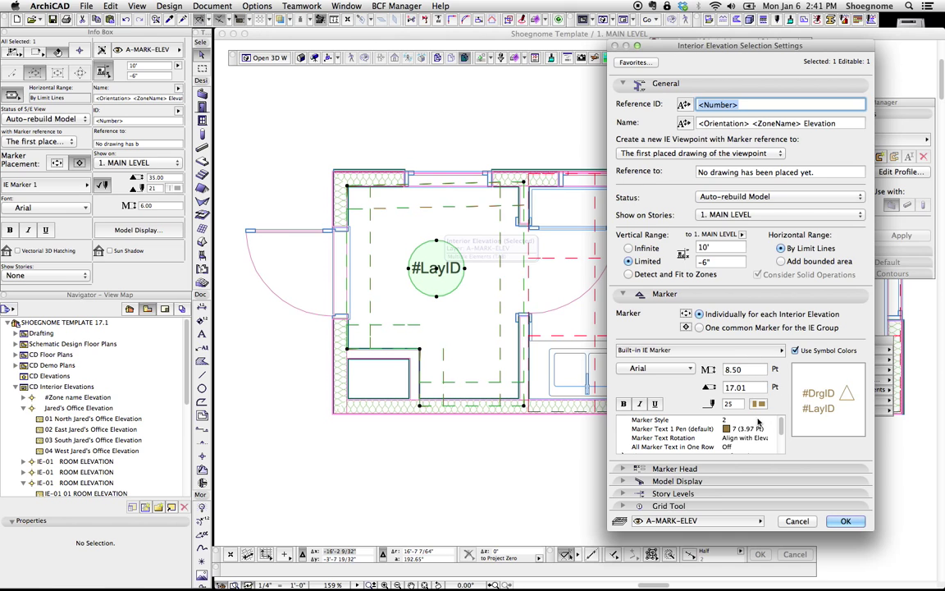
click(771, 420)
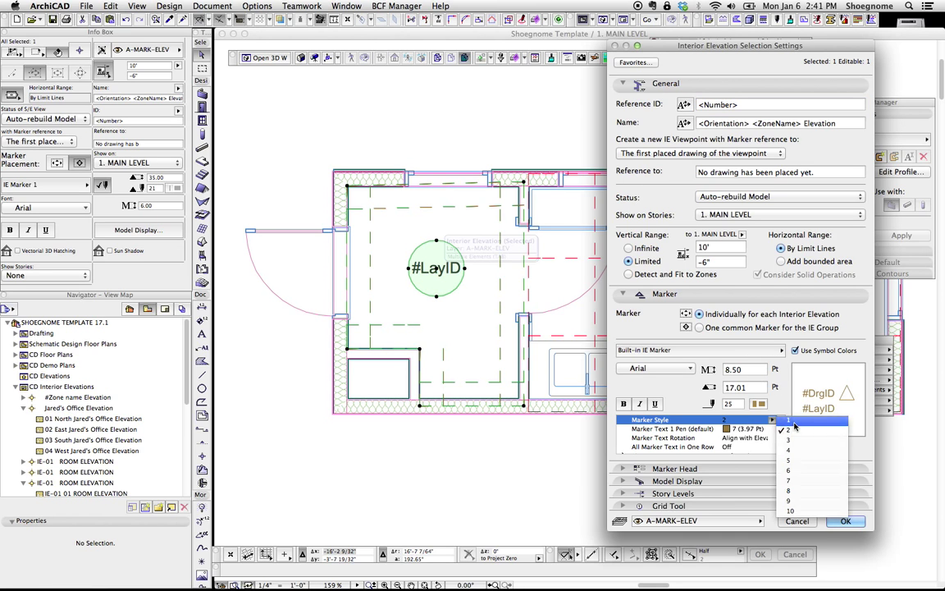
click(788, 420)
click(771, 420)
click(790, 451)
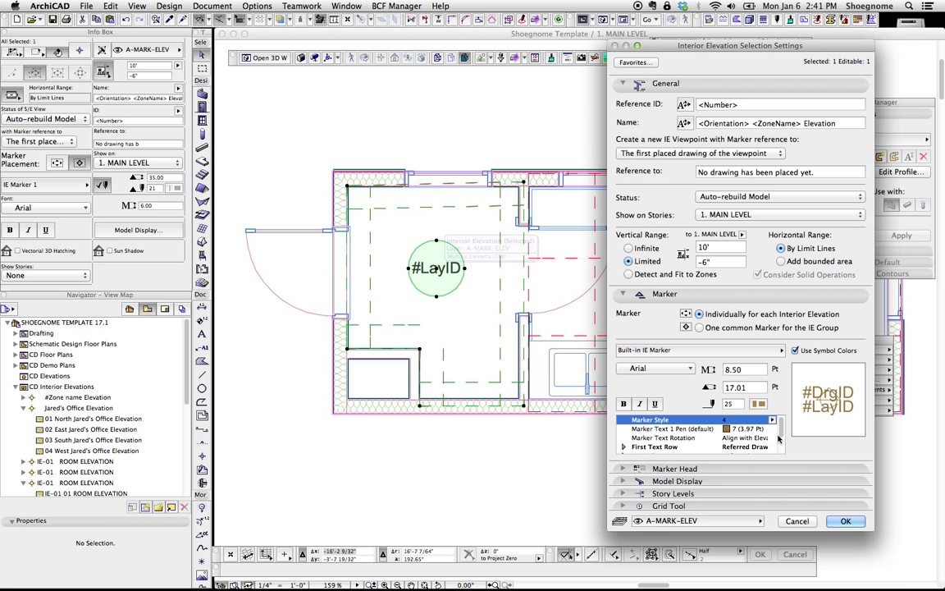
click(771, 421)
click(792, 461)
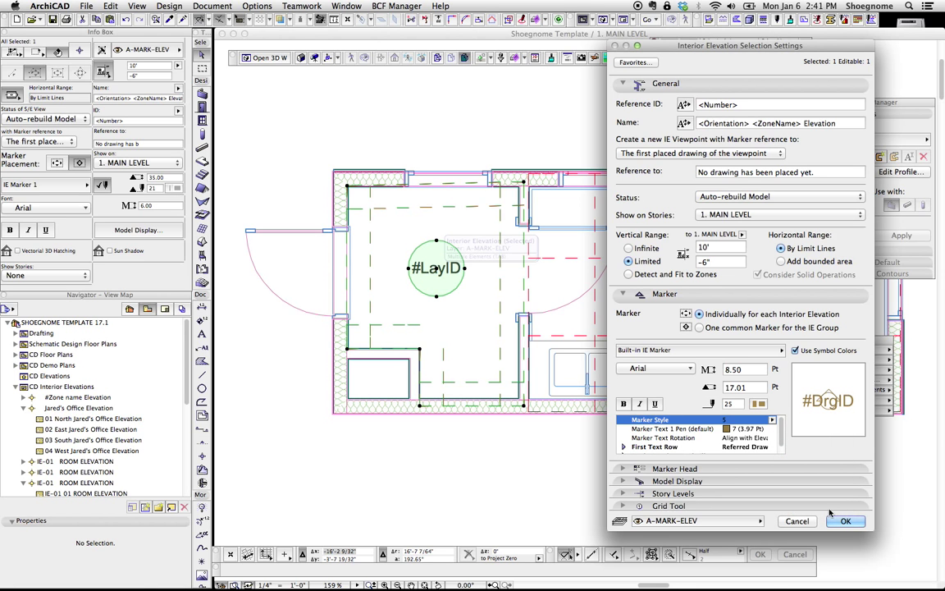
click(845, 522)
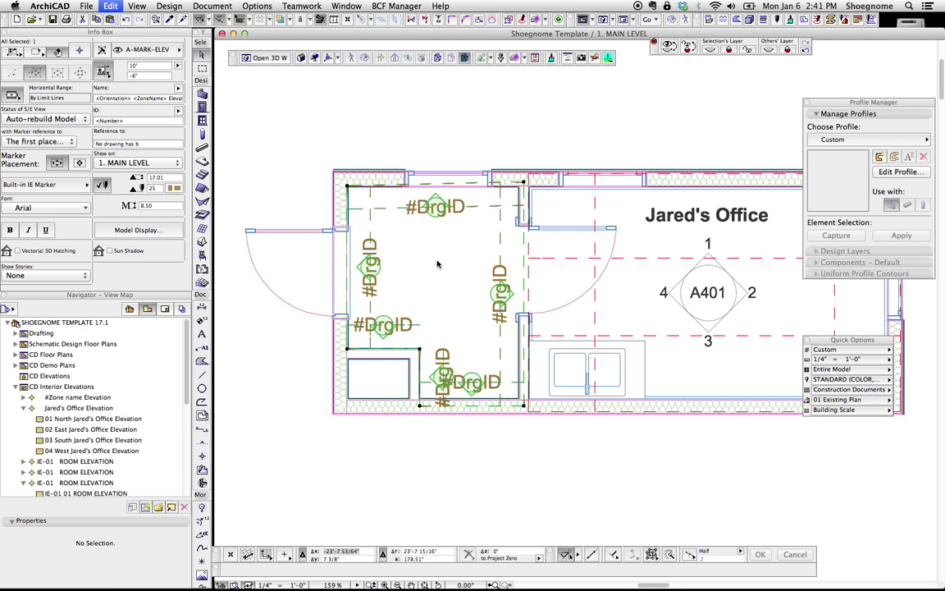
- Give the interior elevation reference ID 2 and name 1
key(ctrl+t)
key(Tab)
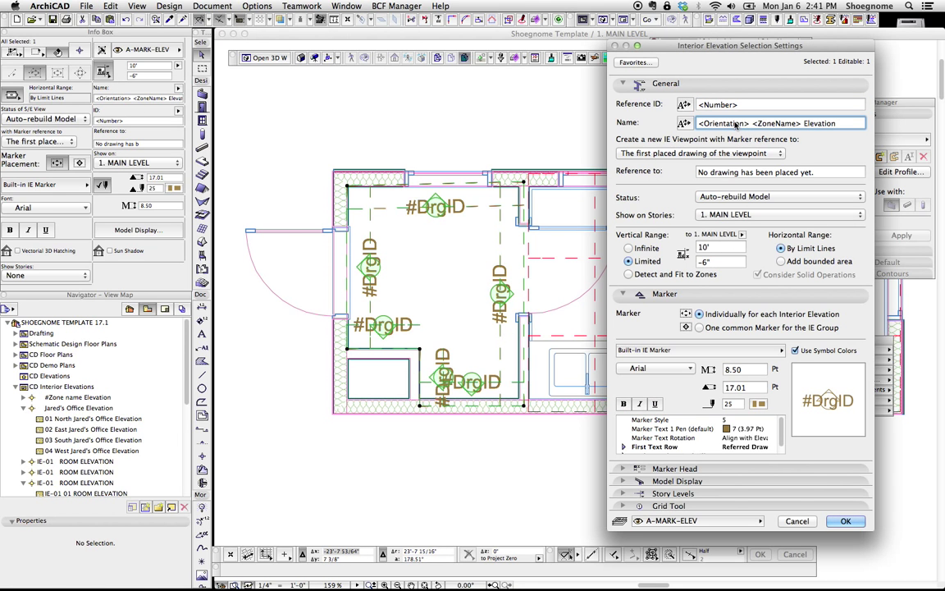
text(1)
key(shift+Tab)
text(2)
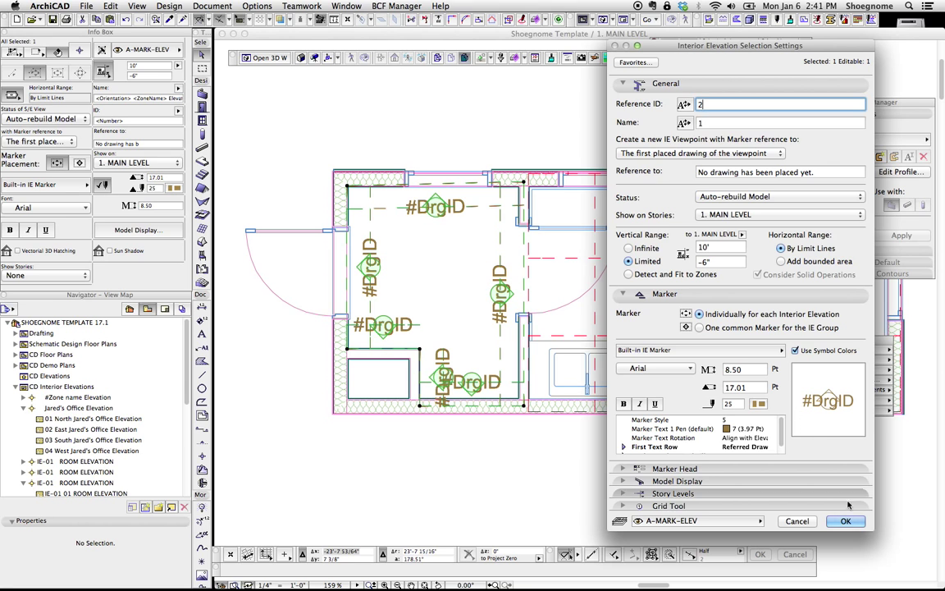
key(Return)
scroll(501, 331, up, 2)
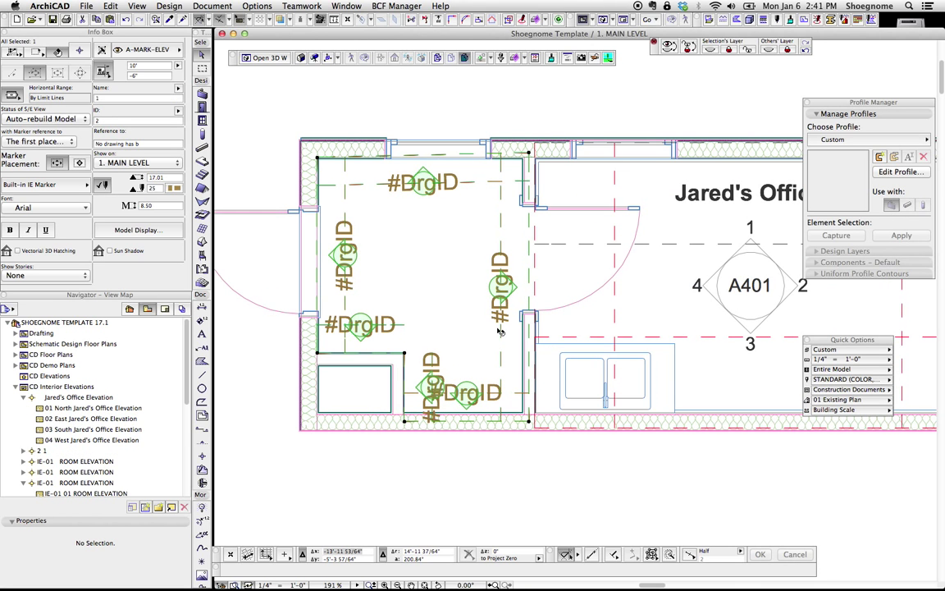
- Turn off text in the marker heads so only bare symbols show
key(ctrl+t)
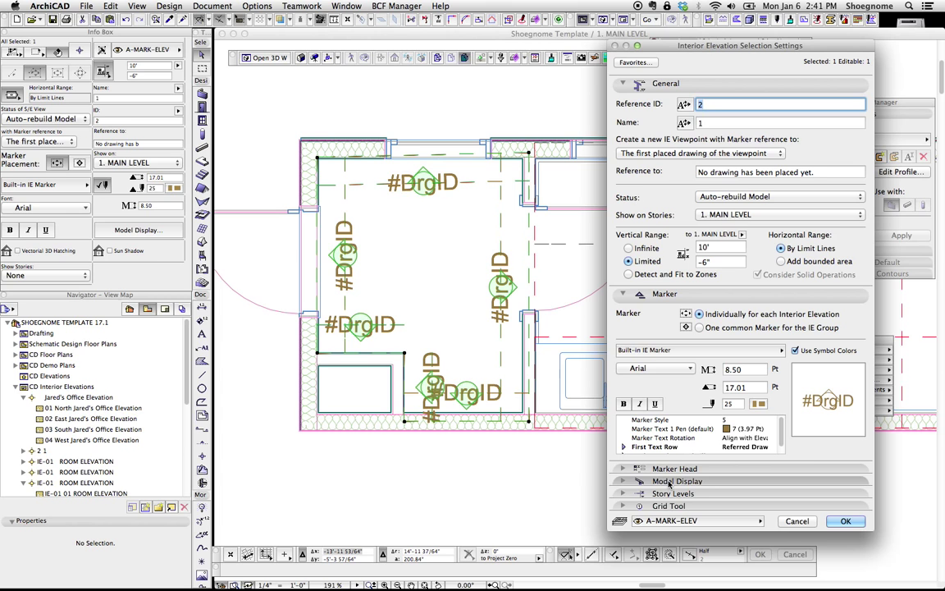
click(668, 483)
click(669, 319)
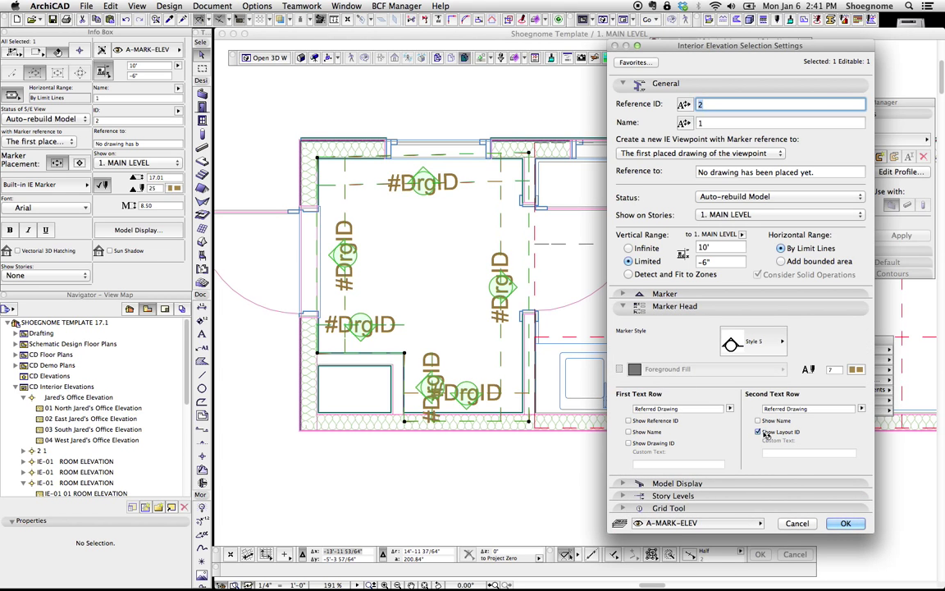
click(759, 433)
click(846, 522)
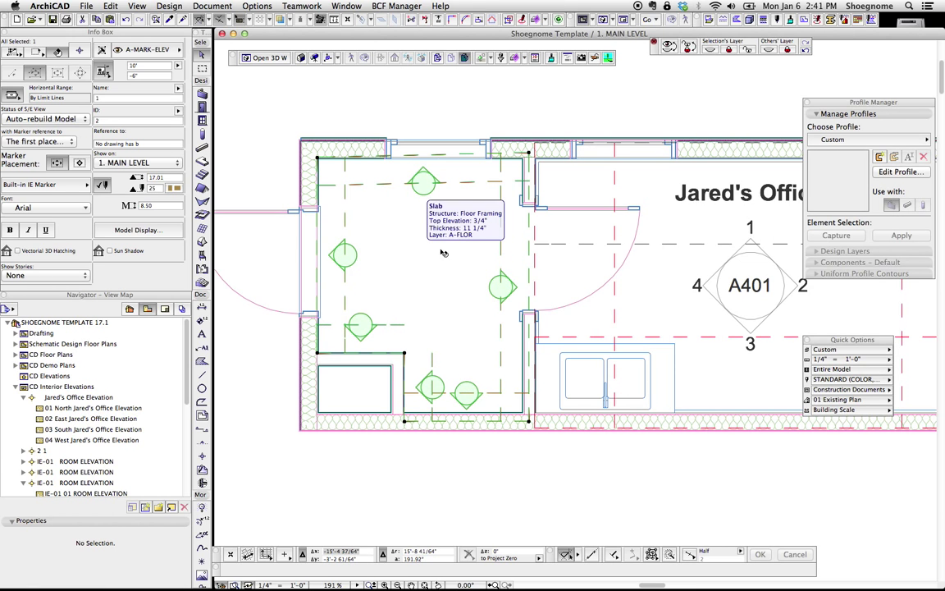
- Select the whole left-room interior elevation group and delete it, moving the warning aside
key(Escape)
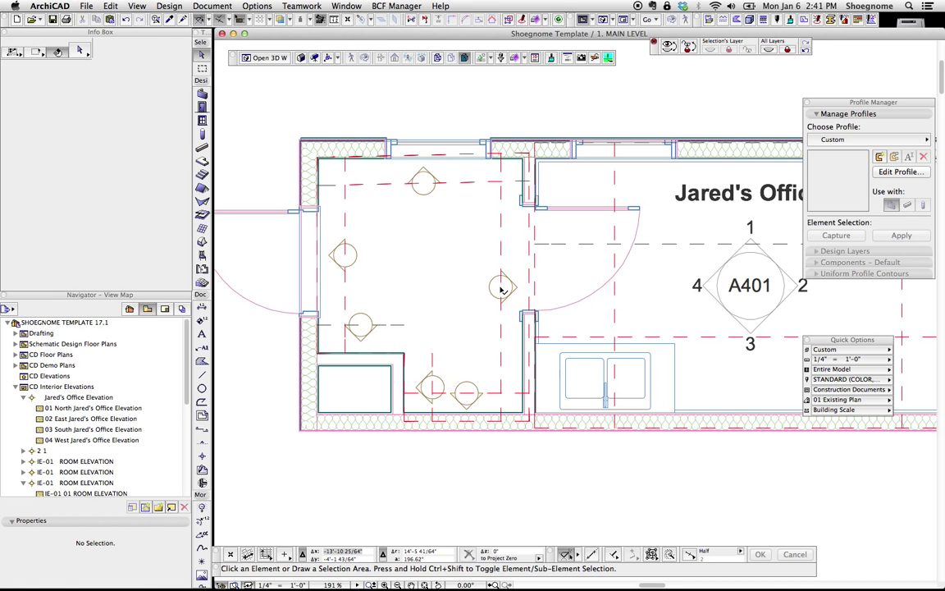
click(502, 286)
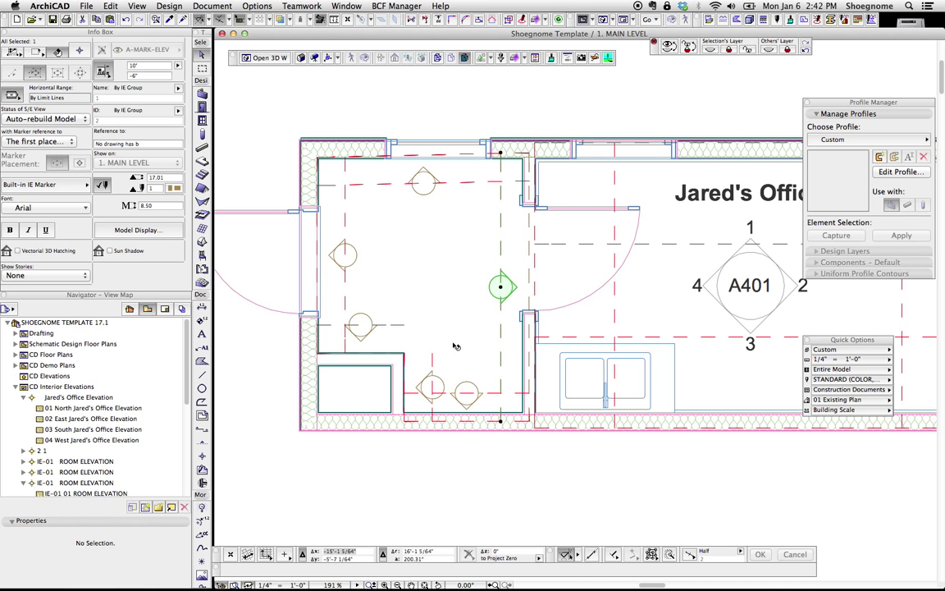
middle_drag(494, 336, 451, 340)
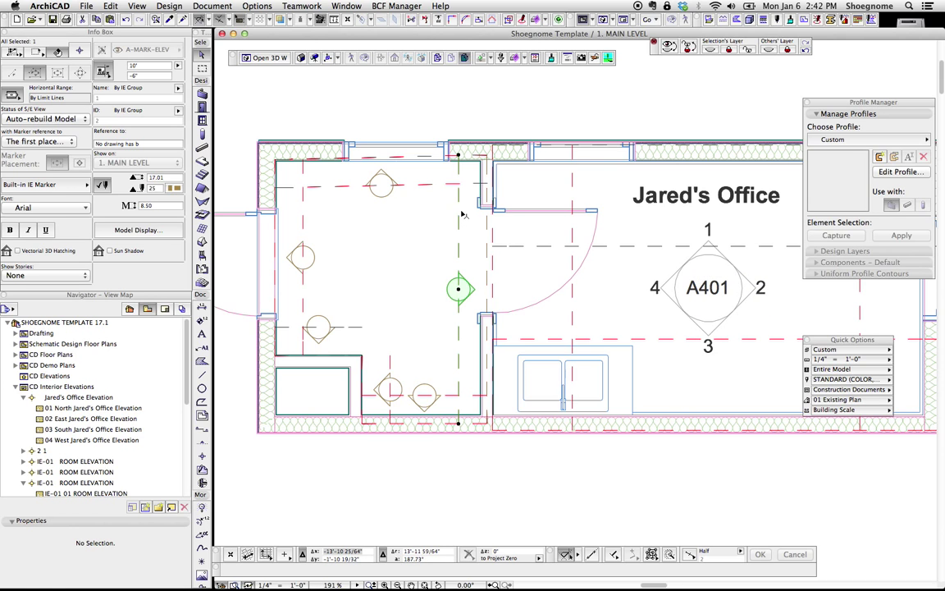
click(435, 158)
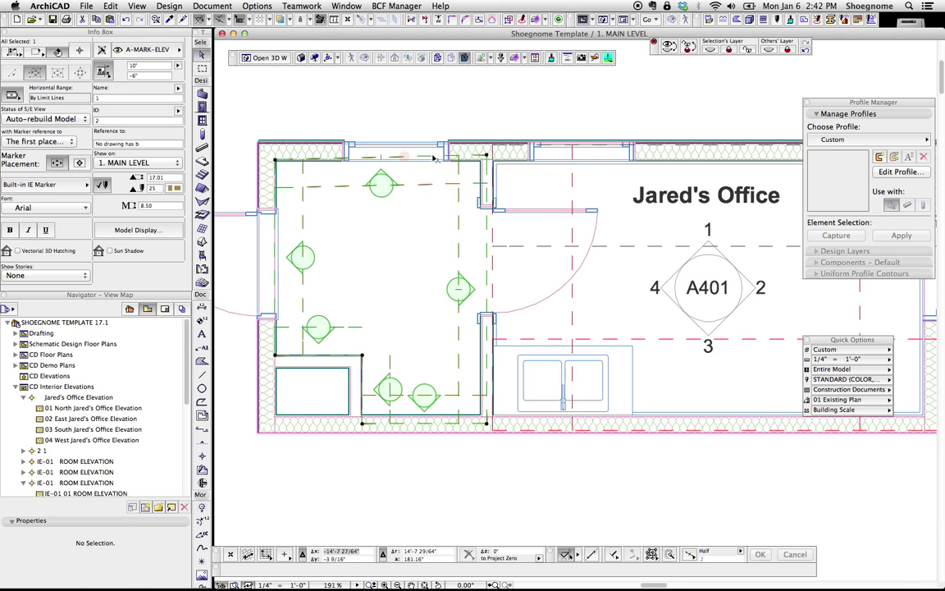
click(435, 159)
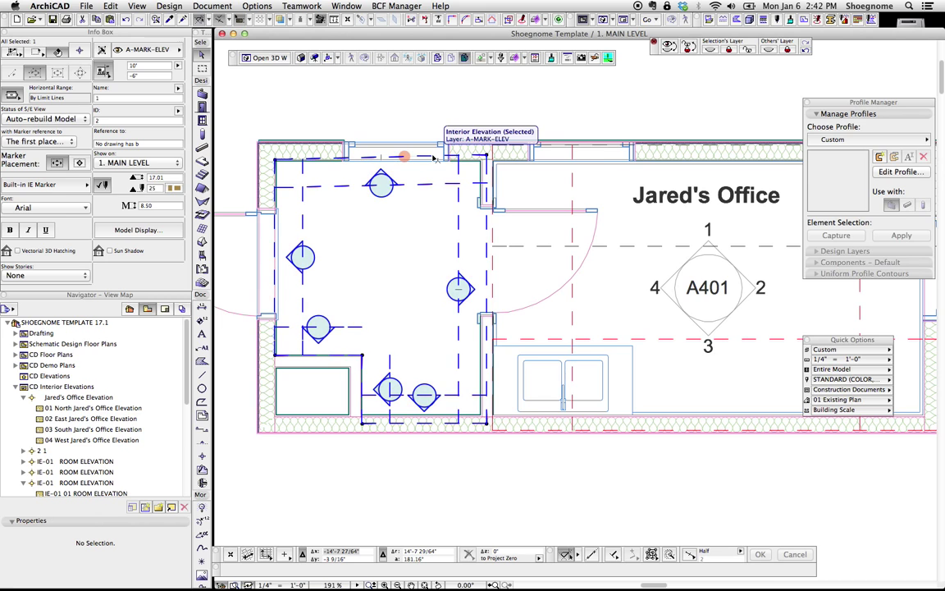
key(Delete)
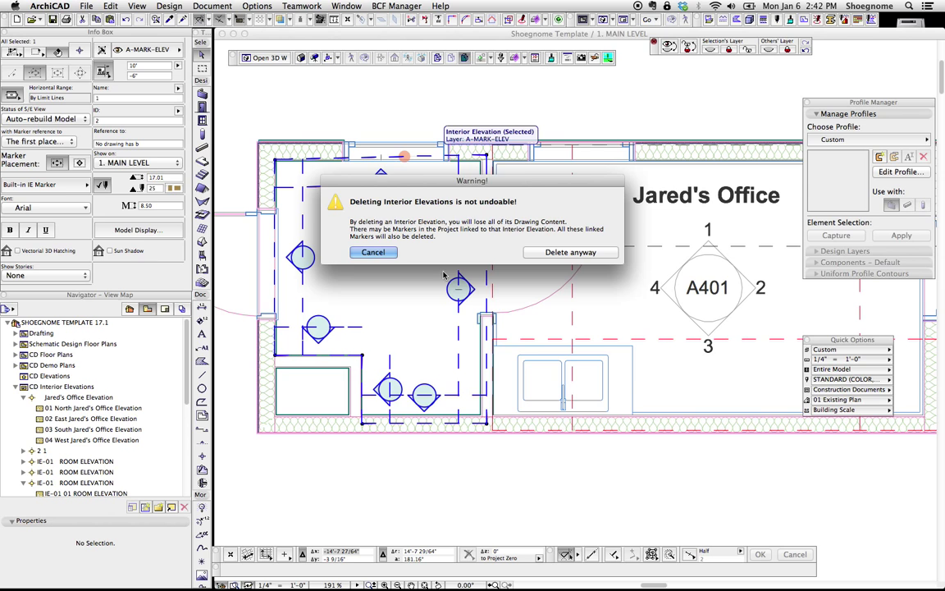
drag(464, 181, 625, 442)
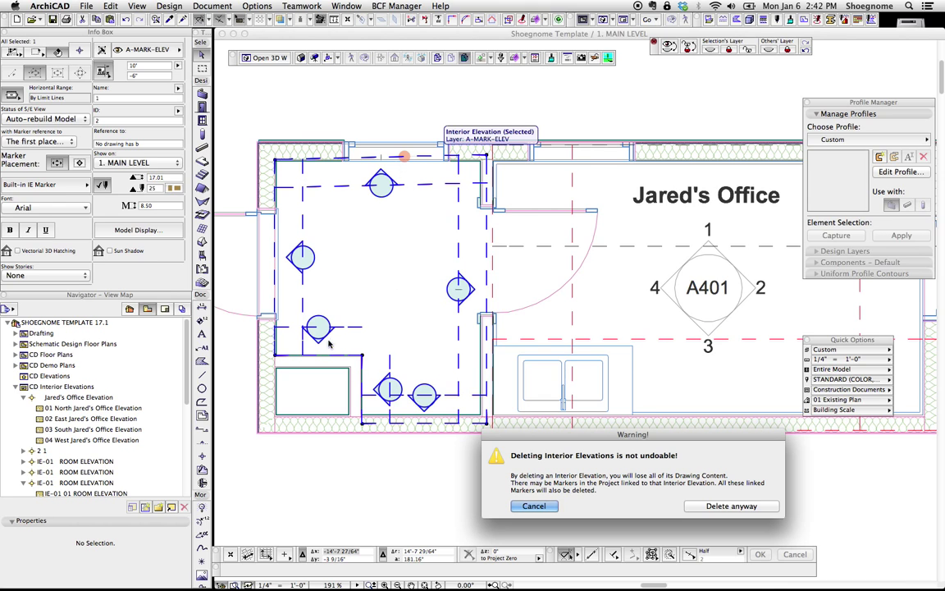
- Confirm the deletion, then draw a rectangular limit line around the left room and place its marker
click(730, 505)
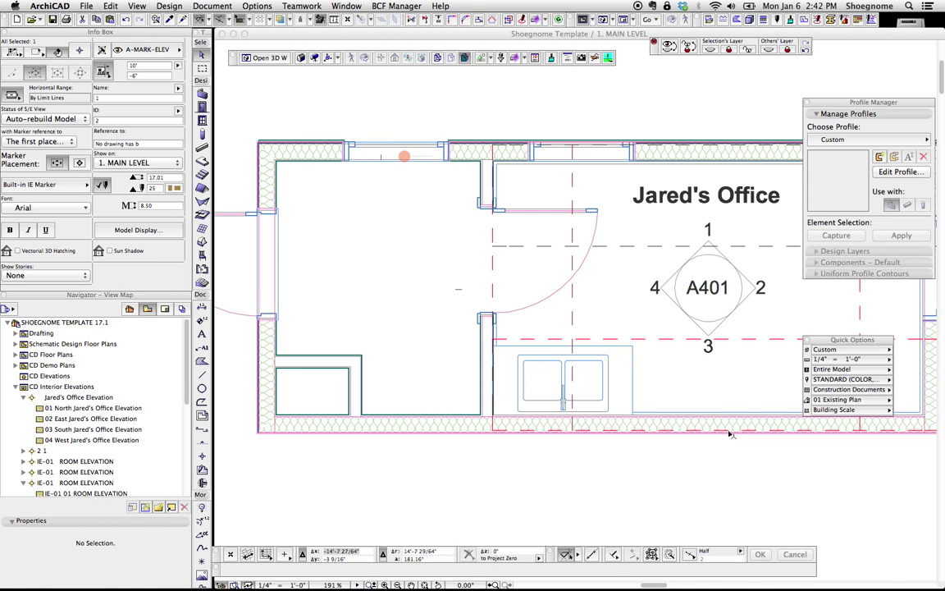
key(Escape)
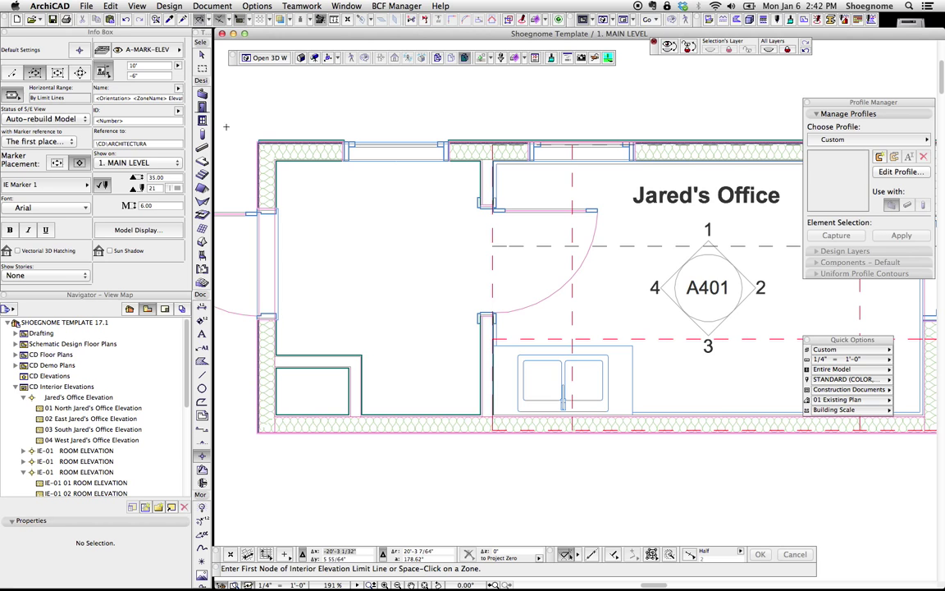
click(270, 154)
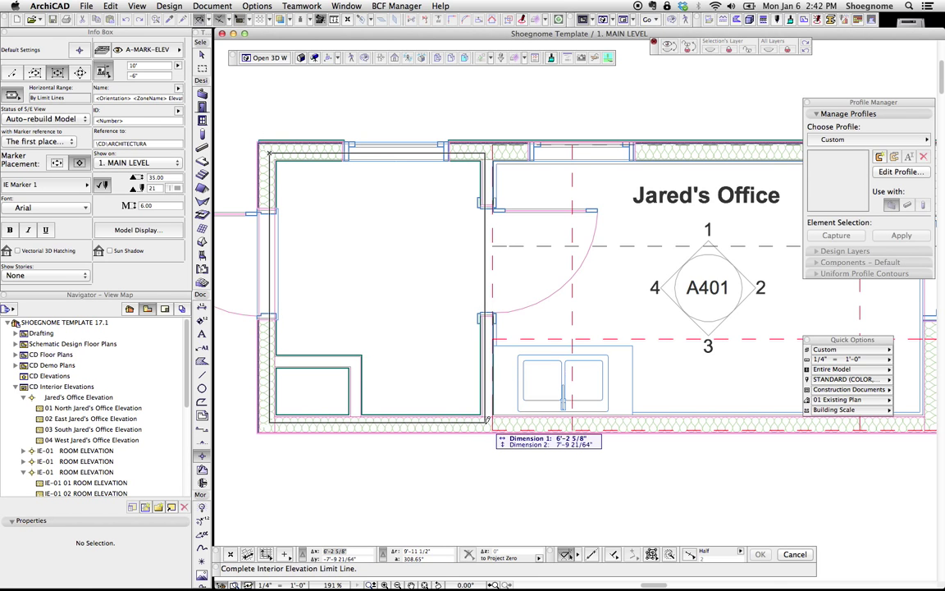
click(489, 422)
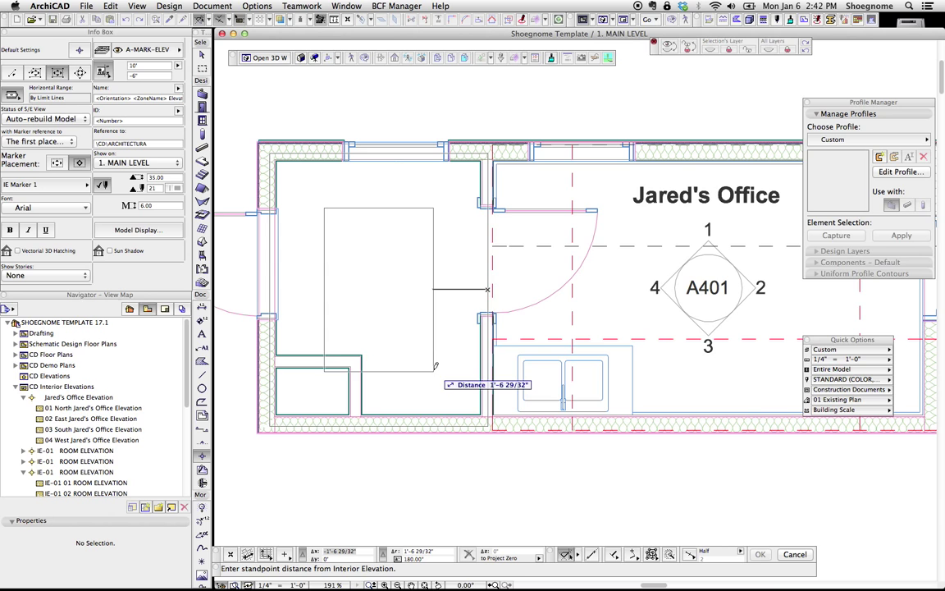
click(436, 369)
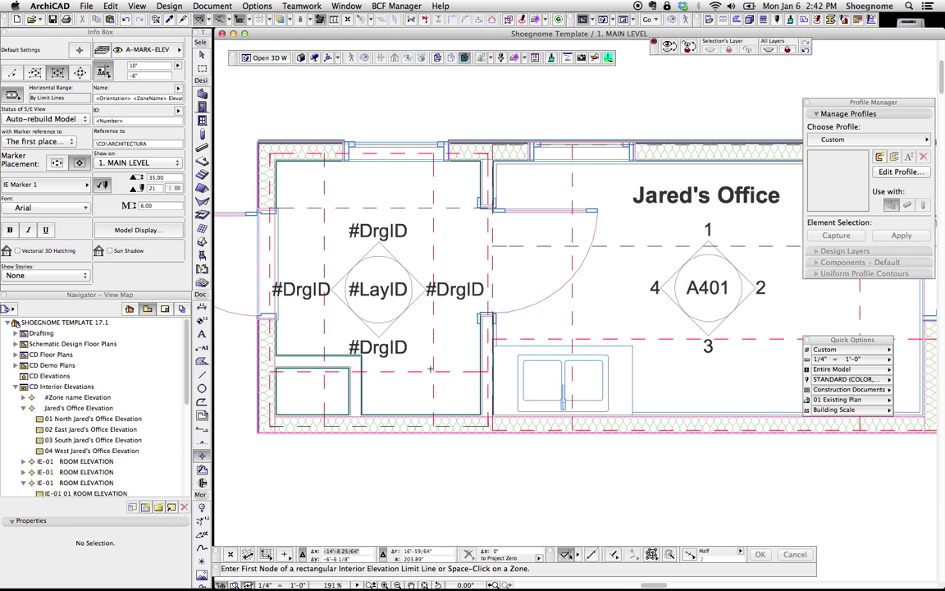
- Drag the south and west dashed elevation lines inward toward the #LayID marker
click(389, 378)
drag(378, 371, 542, 141)
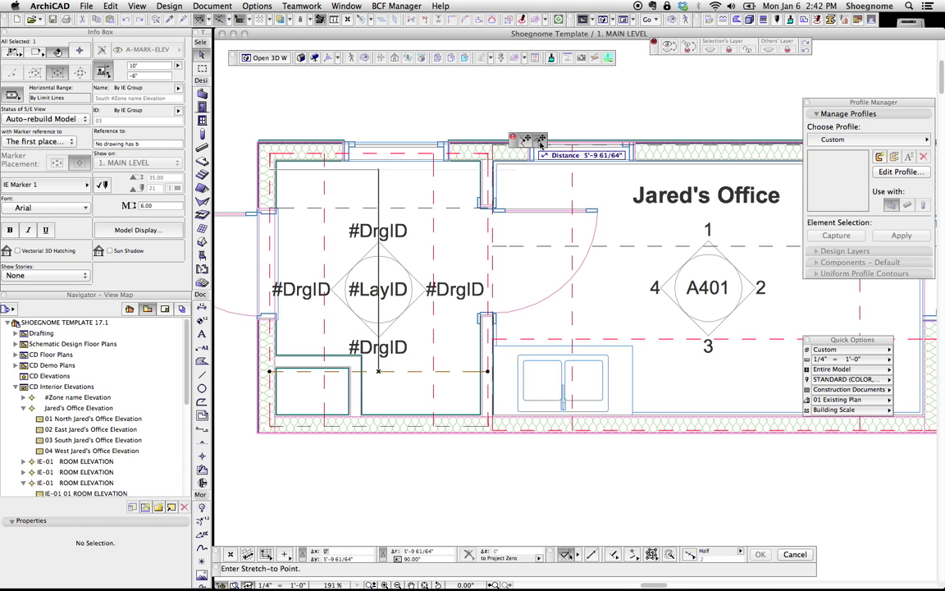
key(Escape)
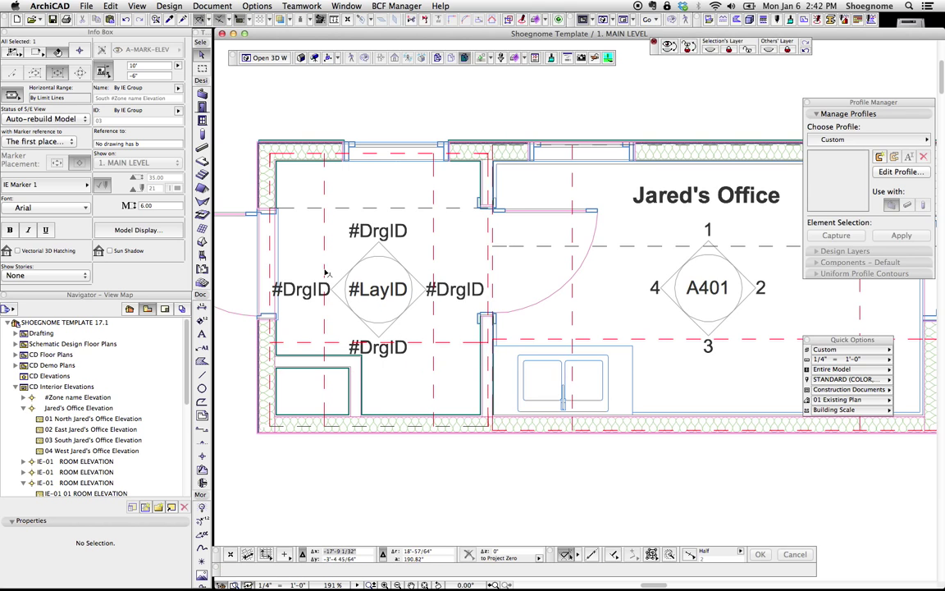
click(325, 275)
drag(324, 293, 406, 293)
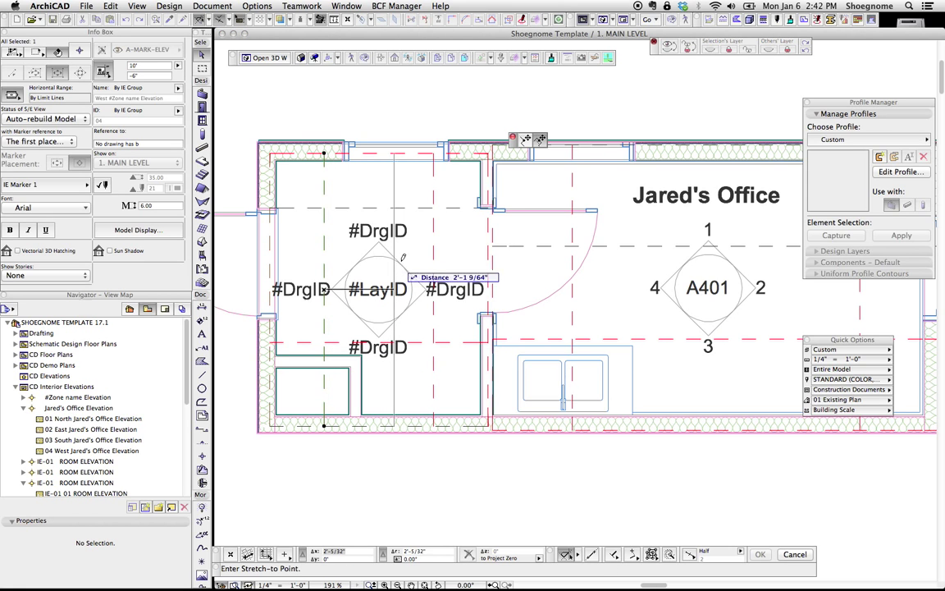
click(421, 343)
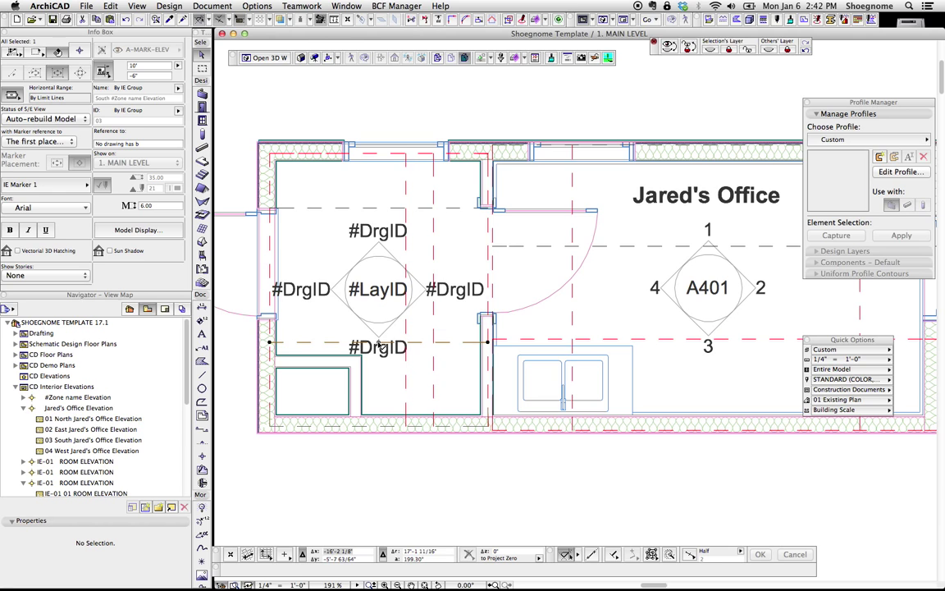
mouse_move(380, 344)
mouse_down()
mouse_move(393, 209)
mouse_move(384, 246)
mouse_up()
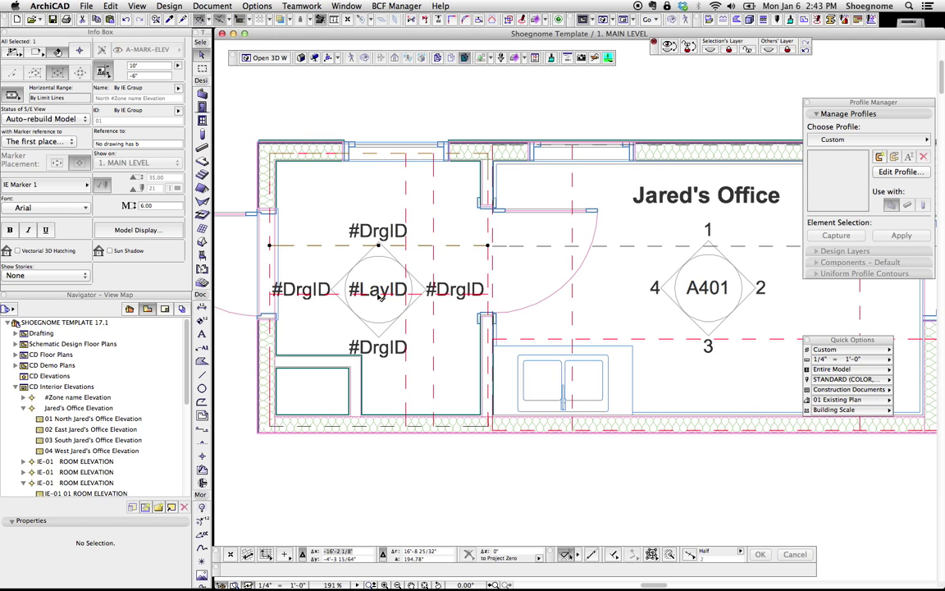
- Stretch another elevation line's ends to reposition it across the room
click(389, 295)
drag(382, 298, 378, 297)
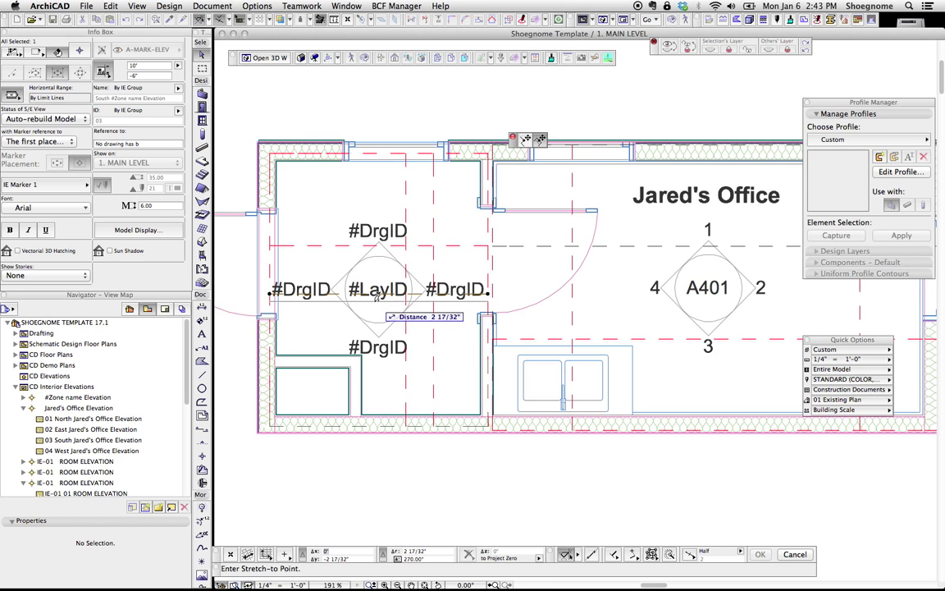
click(382, 302)
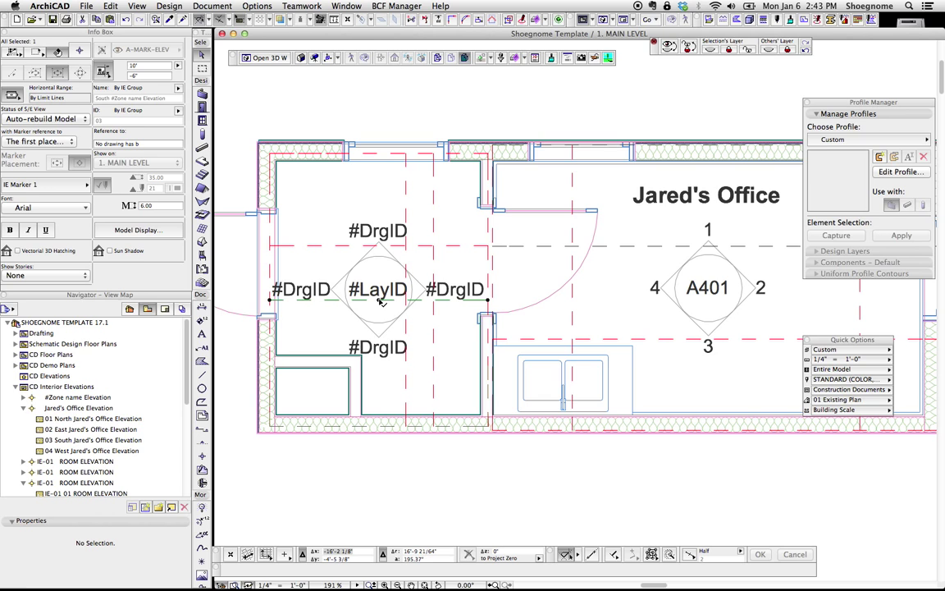
click(382, 302)
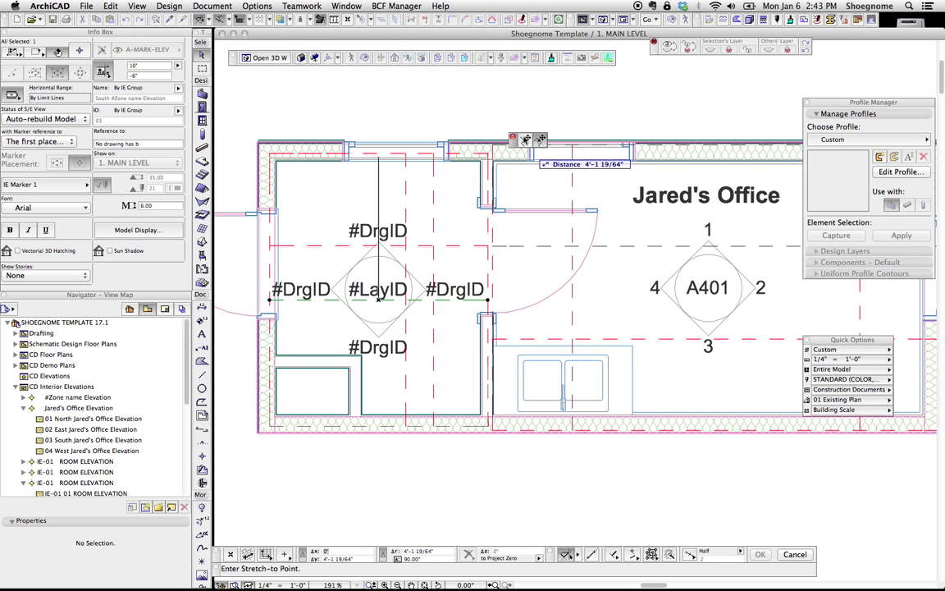
click(382, 300)
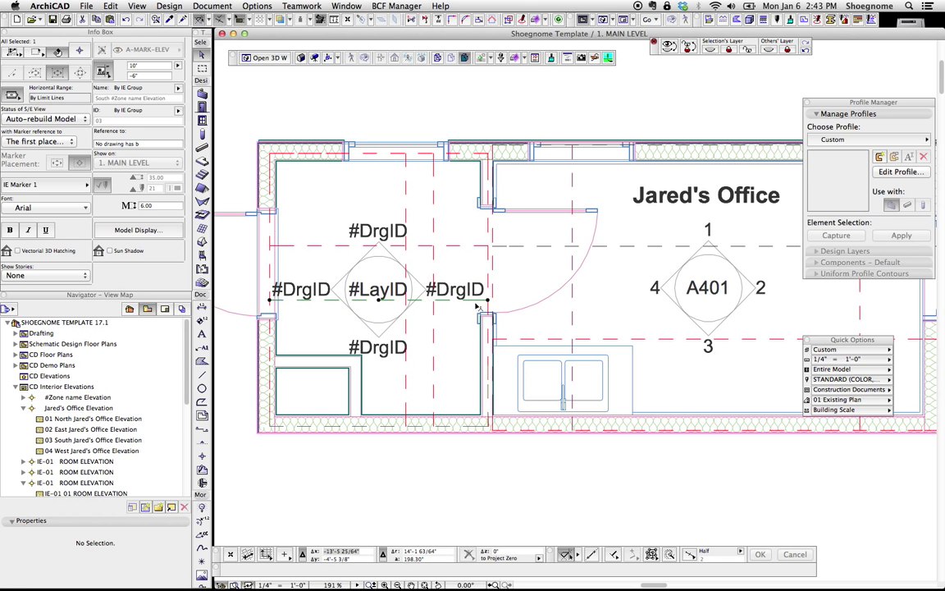
click(491, 305)
- Jog an elevation line and drop one of its nodes near the room's bottom wall
click(380, 300)
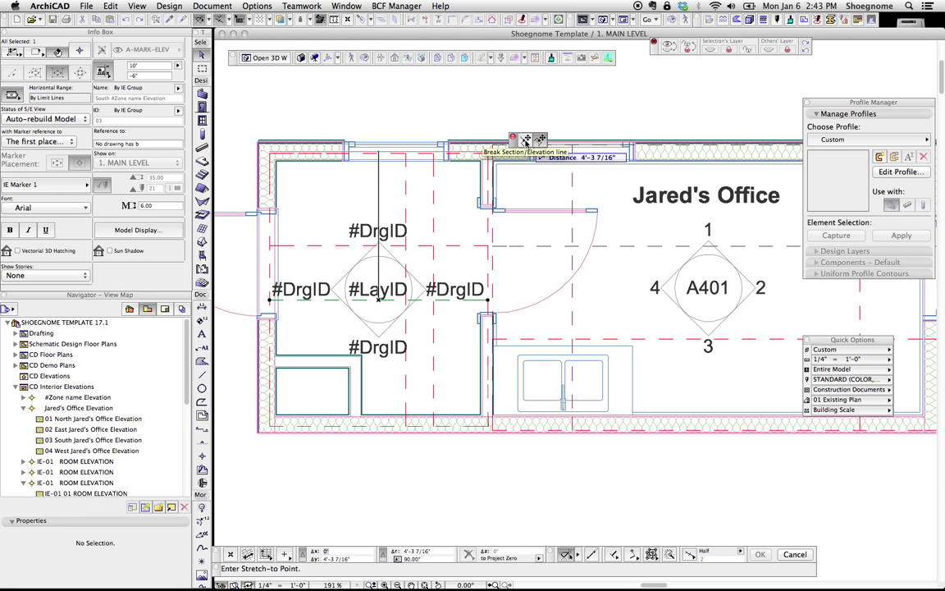
click(379, 324)
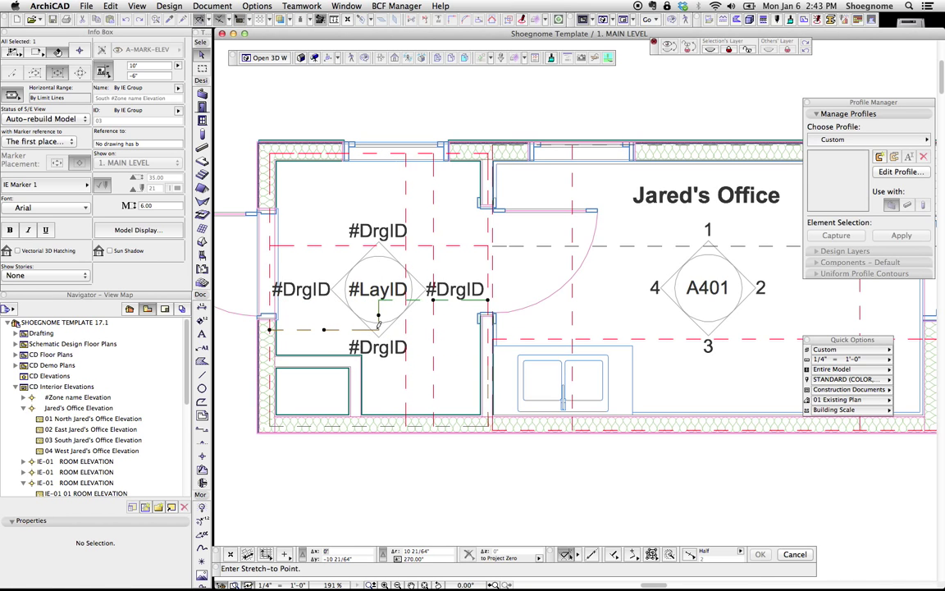
click(435, 302)
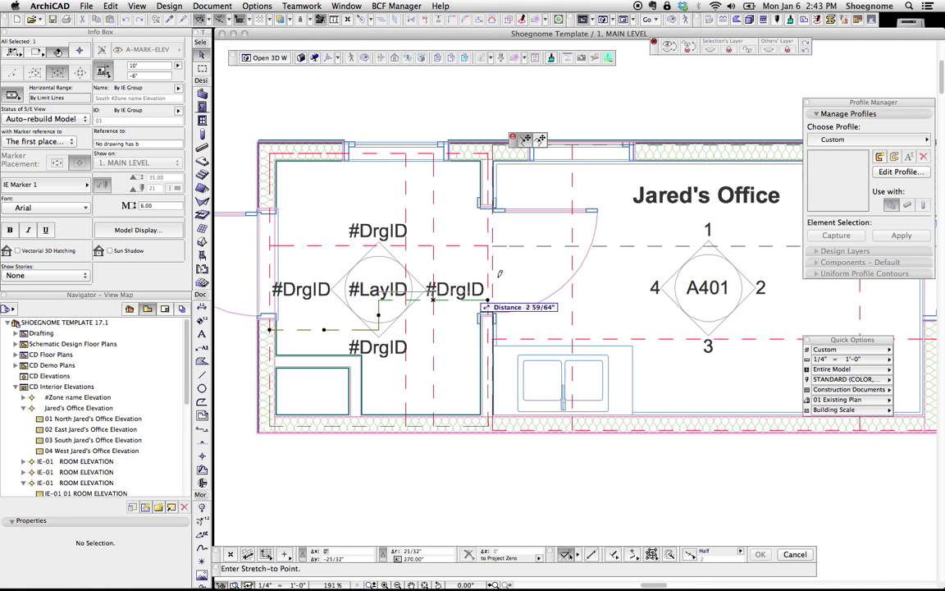
click(447, 383)
- Move the marker higher in the room and pull a lower elevation line segment upward
click(384, 295)
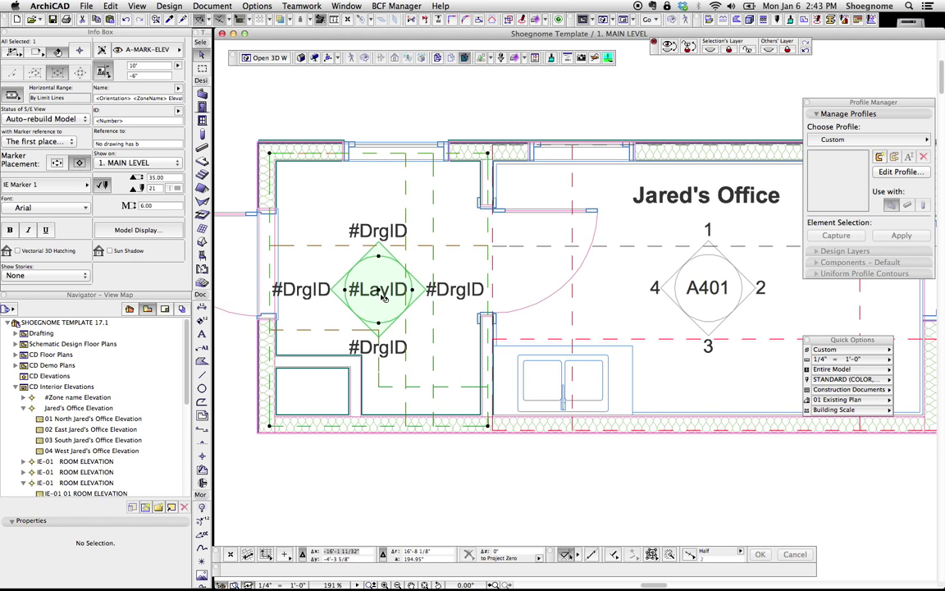
click(382, 295)
click(382, 237)
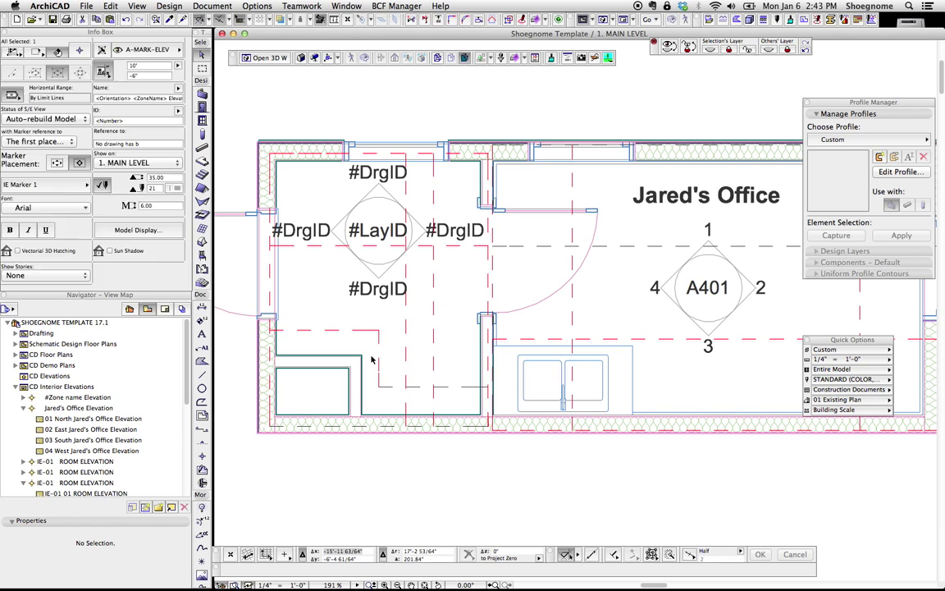
key(Escape)
click(282, 337)
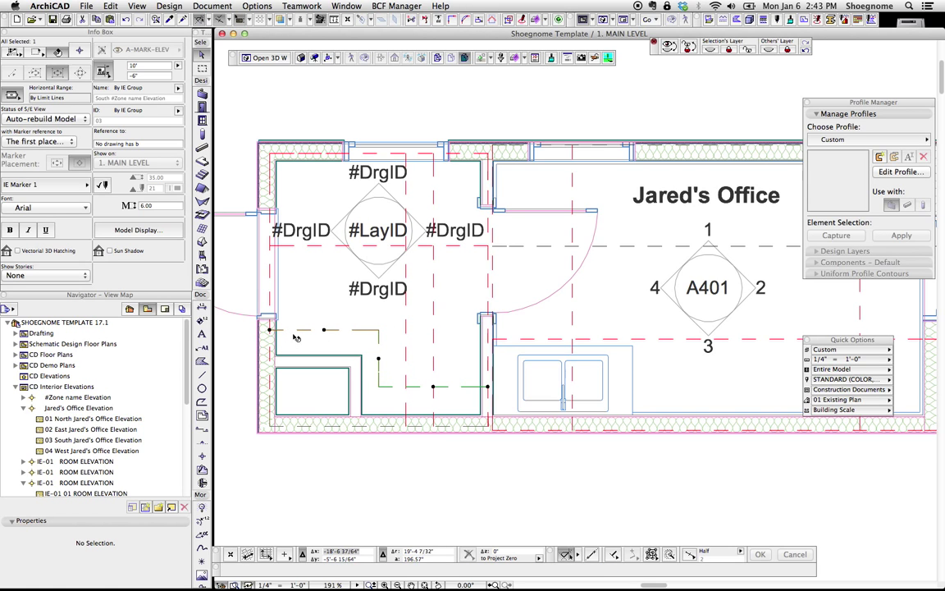
click(323, 332)
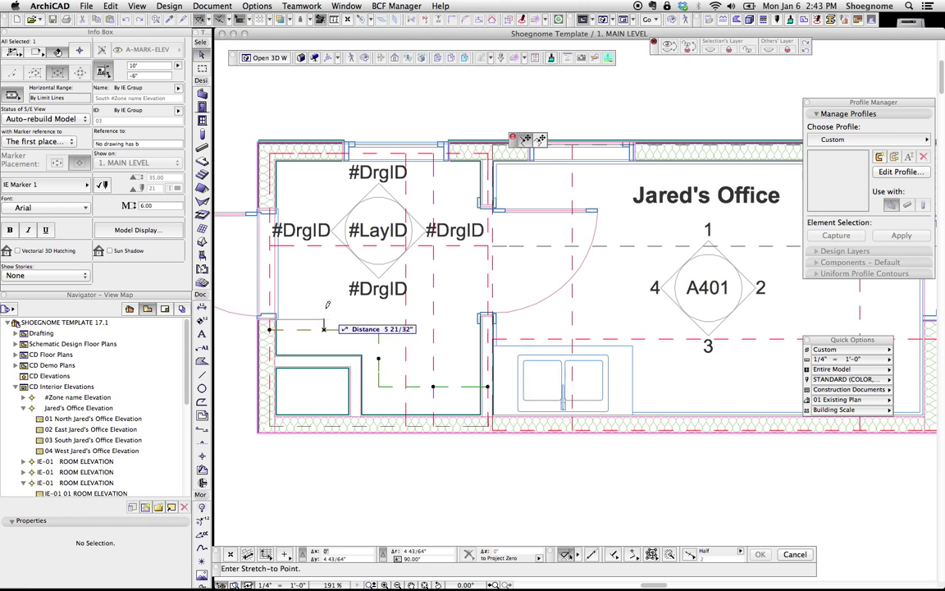
click(323, 300)
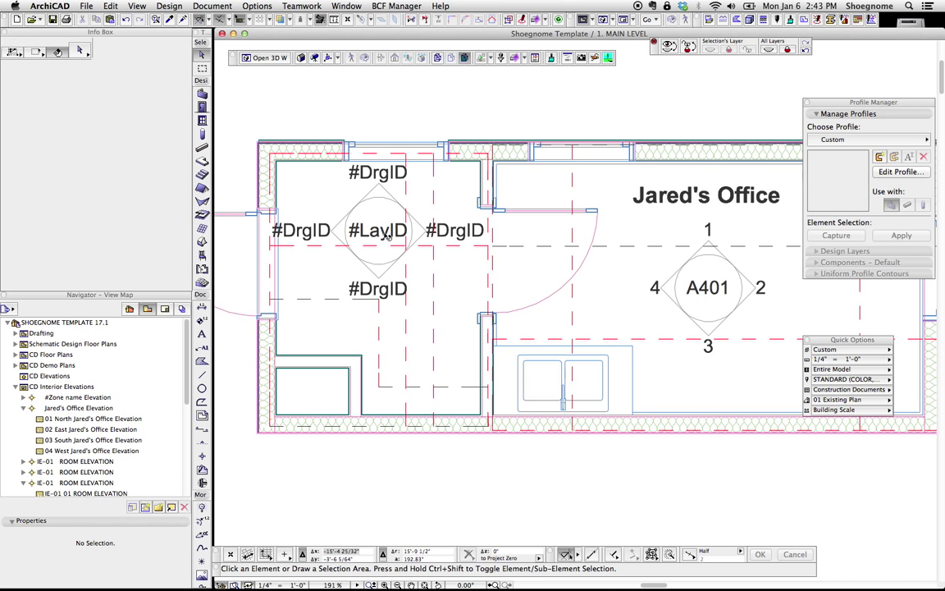
- Drag the four-sided #LayID marker out of the room into empty space above the plan
key(Escape)
scroll(422, 246, down, 3)
click(515, 267)
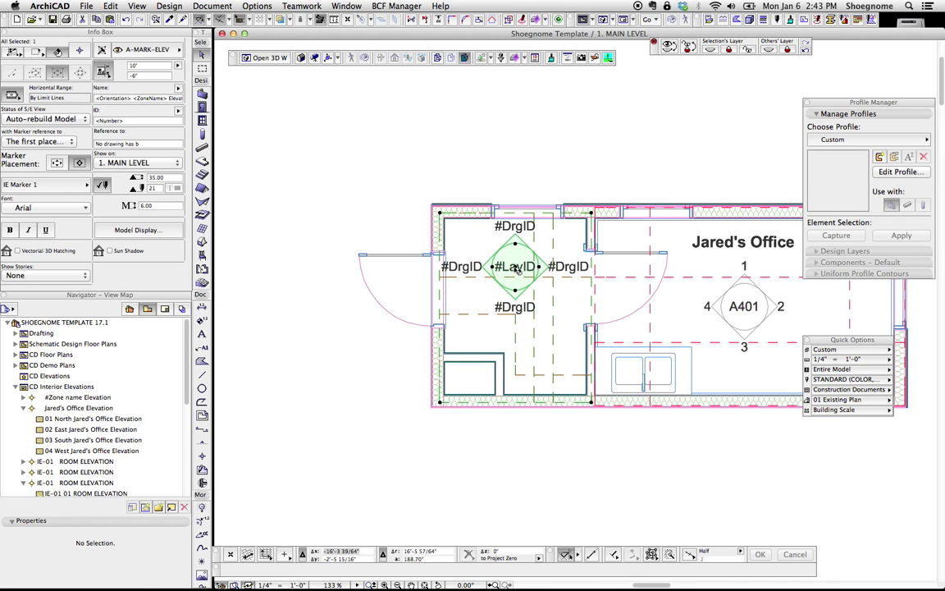
click(394, 137)
click(265, 217)
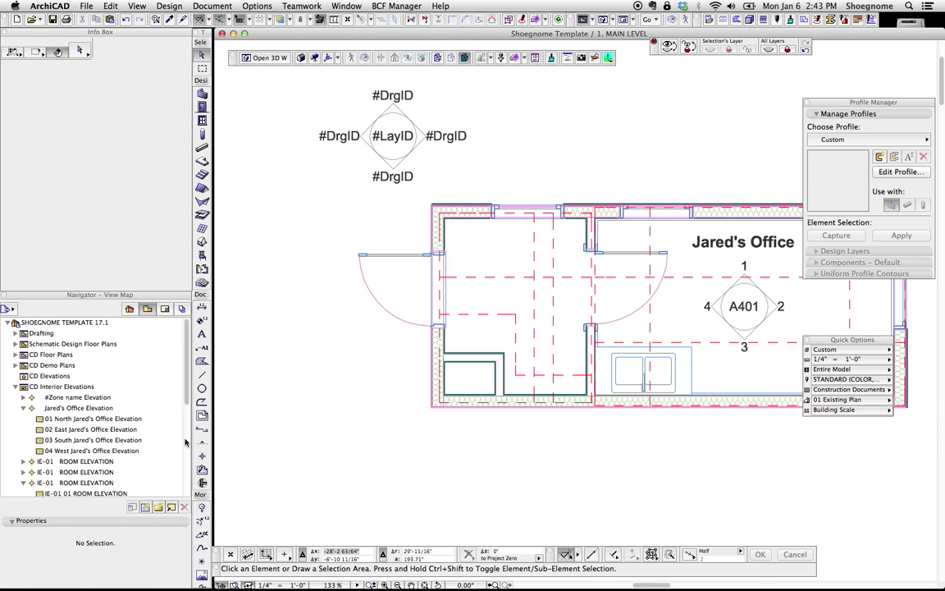
- Draw a leader line from the marker into the room and give it an arrowhead
click(202, 374)
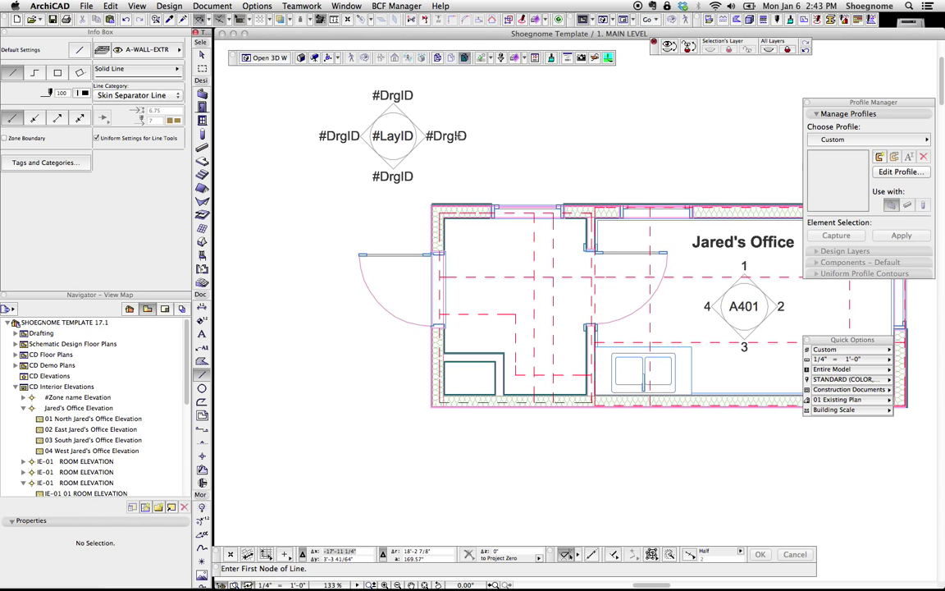
click(408, 151)
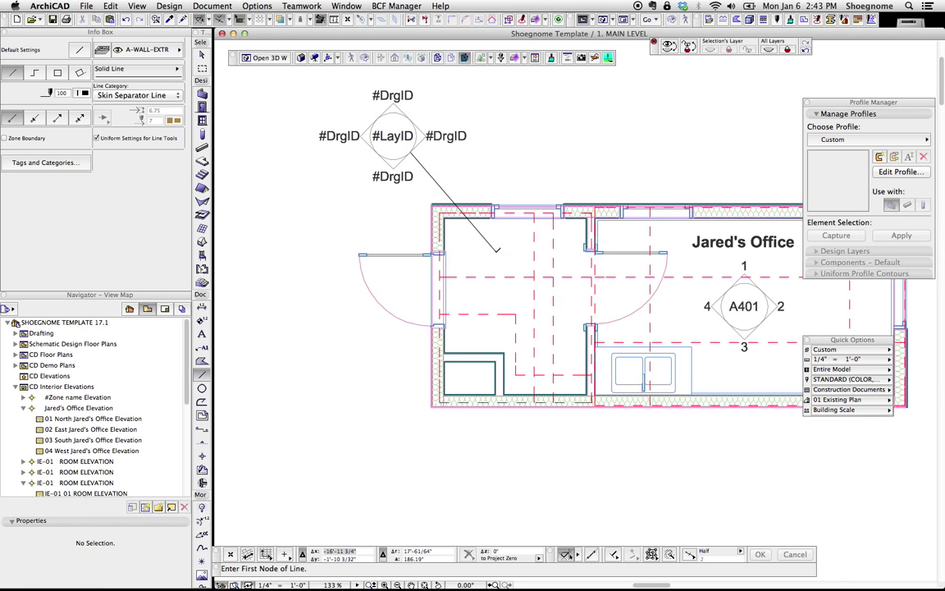
click(499, 250)
click(496, 260)
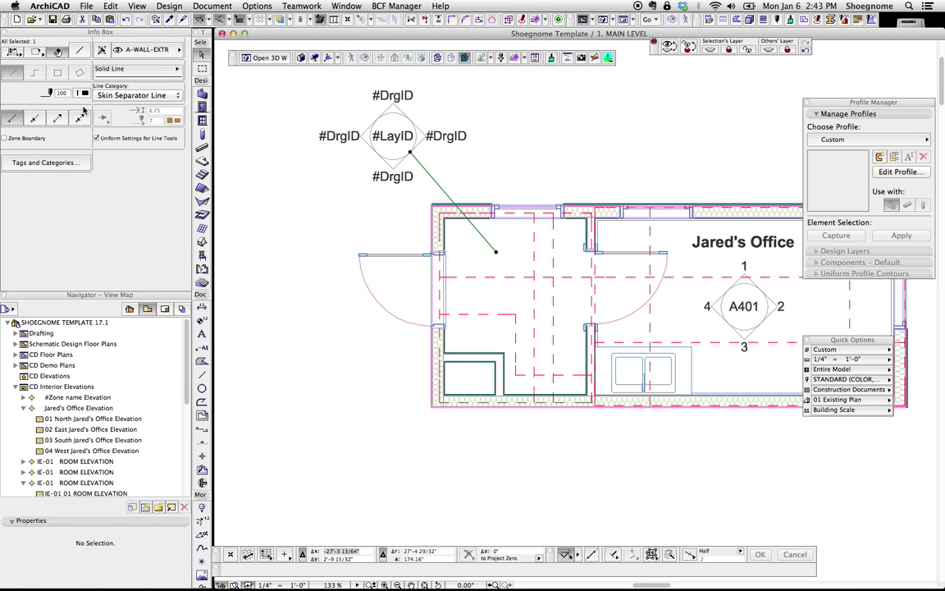
click(58, 117)
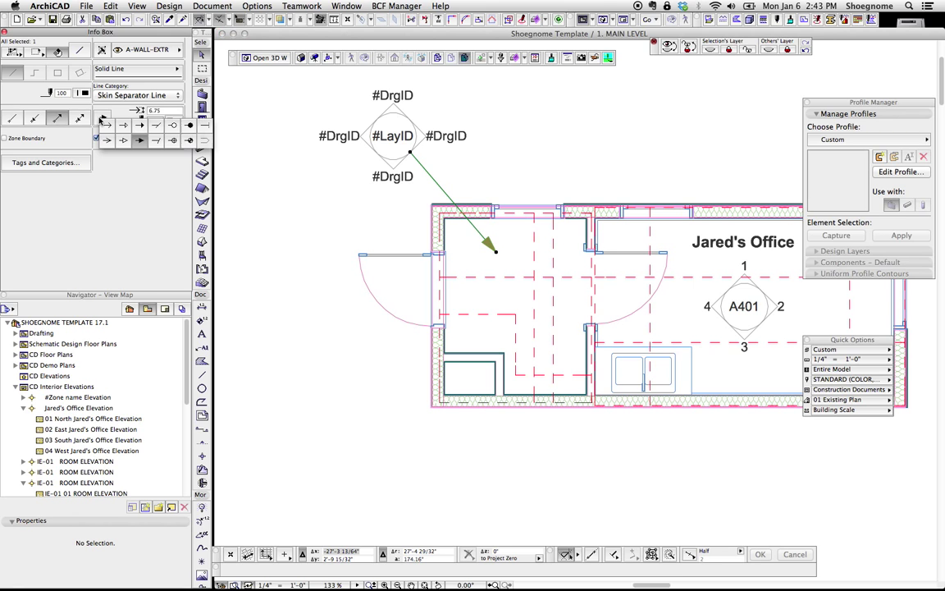
- Assign a pen colour to the leader line, then select the interior elevation marker
click(170, 121)
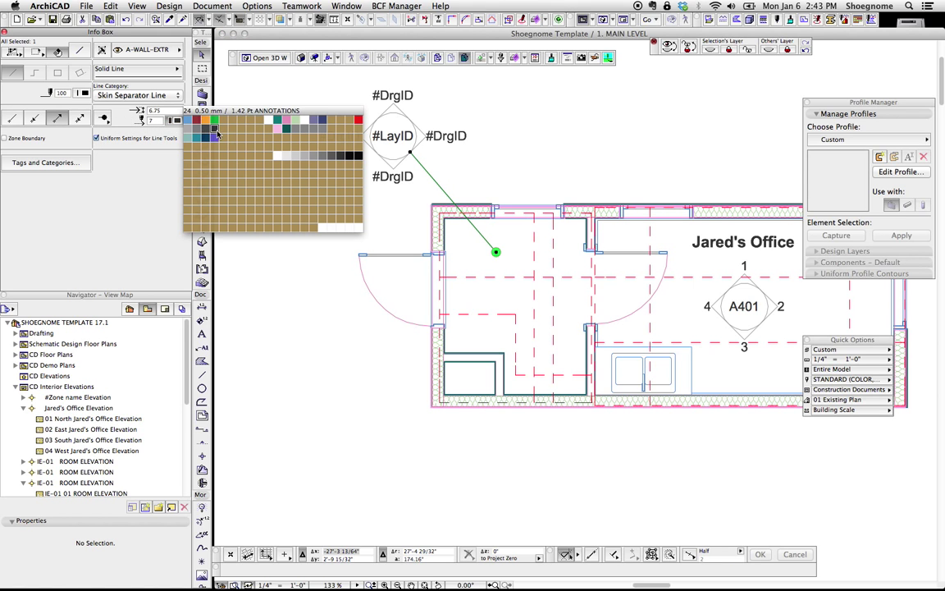
click(148, 107)
click(85, 92)
click(129, 105)
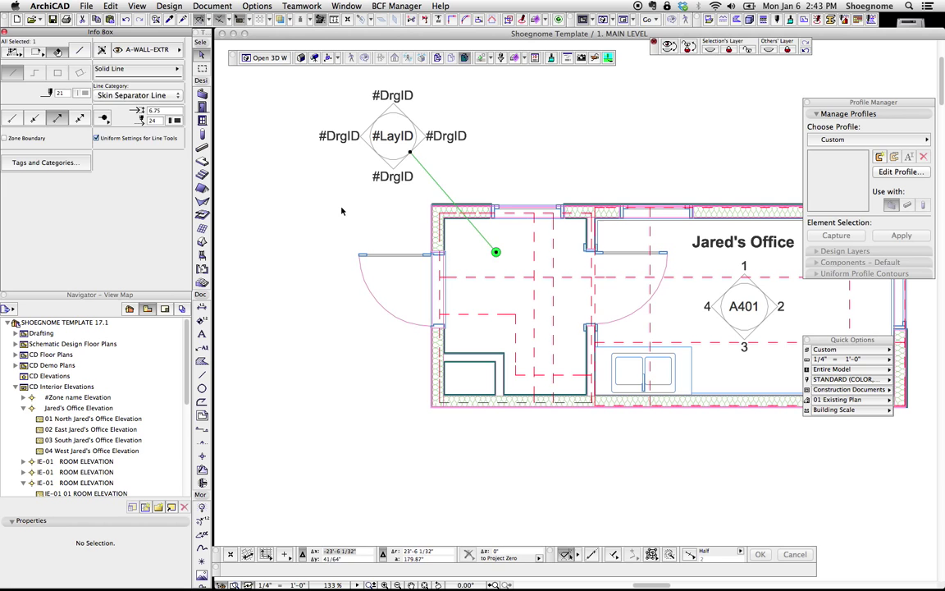
key(Escape)
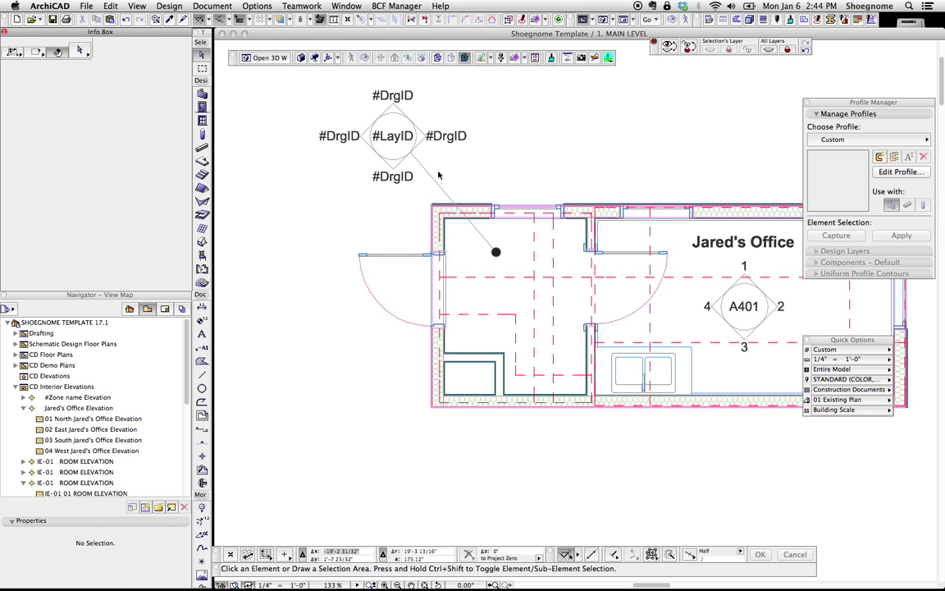
middle_drag(462, 228, 377, 179)
click(340, 149)
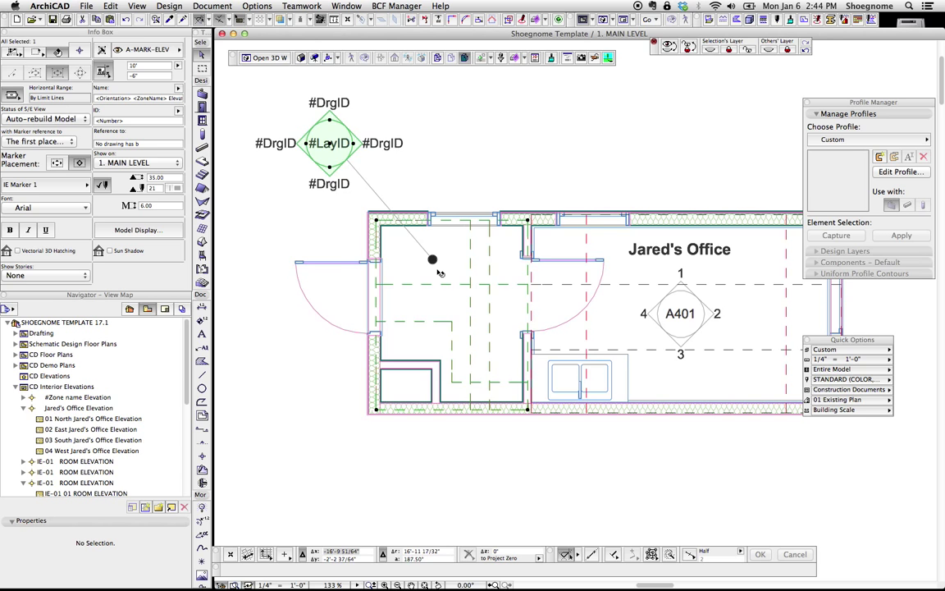
- Delete the leader line and undo the marker's move back into the room
key(Escape)
scroll(440, 273, up, 3)
scroll(460, 295, down, 1)
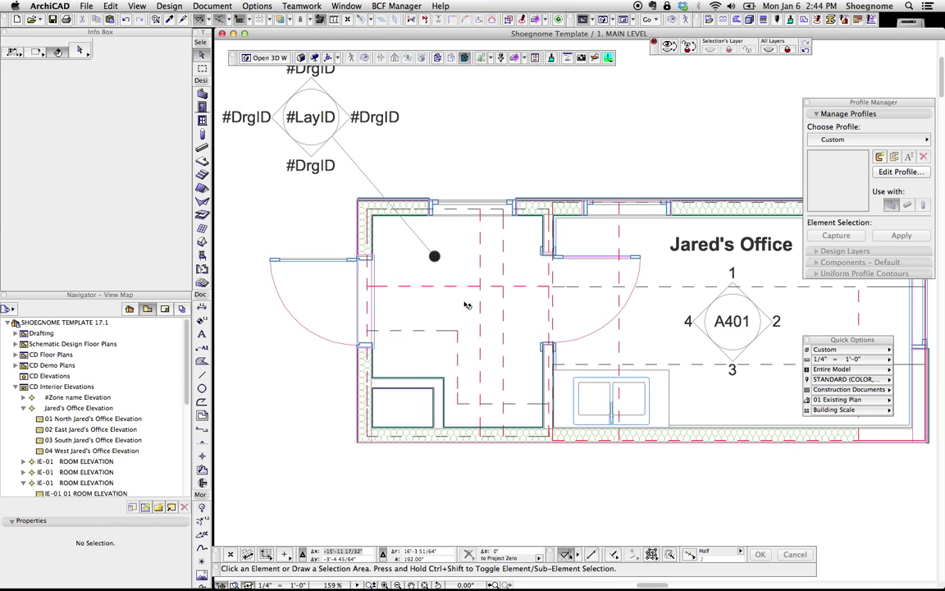
middle_drag(512, 300, 517, 296)
click(439, 252)
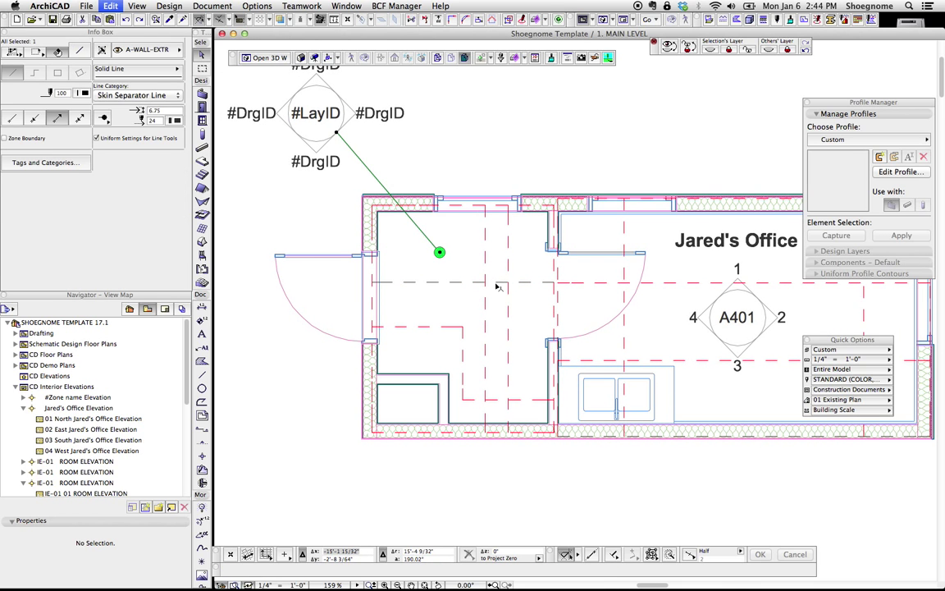
key(Delete)
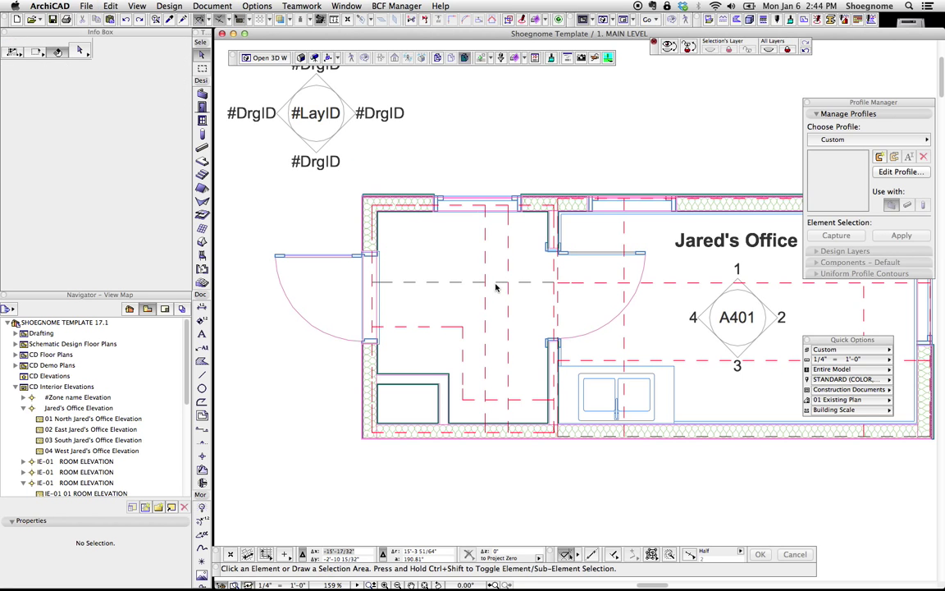
key(ctrl+z)
- Drag the marker down within the room and reselect the whole interior elevation
click(468, 275)
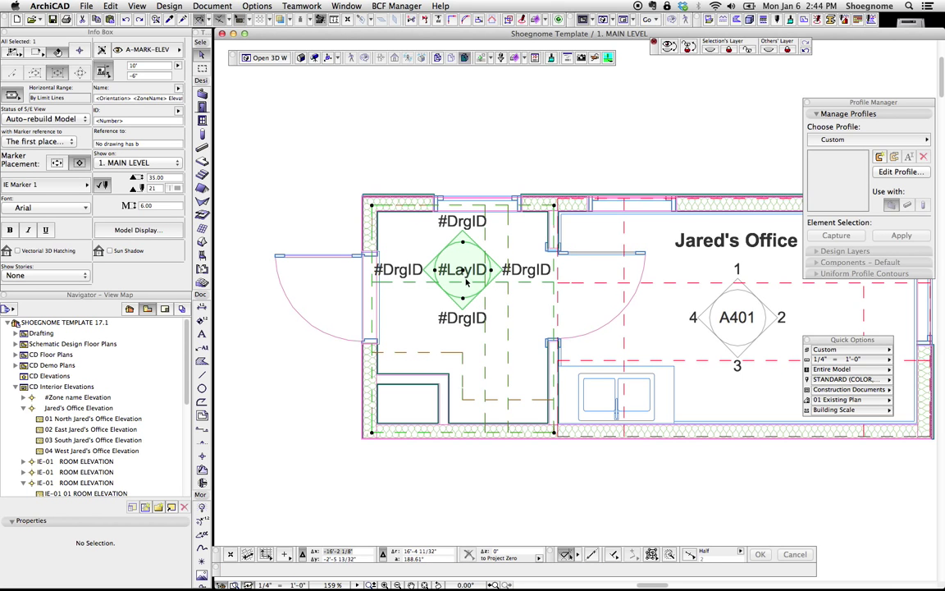
drag(468, 276, 468, 304)
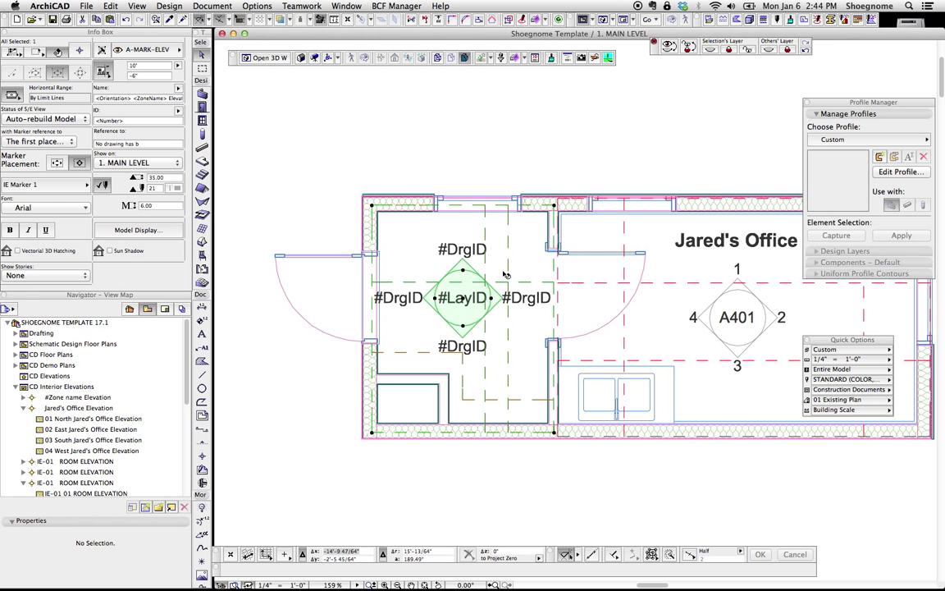
click(502, 404)
click(466, 436)
- Drag a worksheet polygon corner of the small room's marker below the plan, then undo and abandon the retry
drag(454, 433, 561, 144)
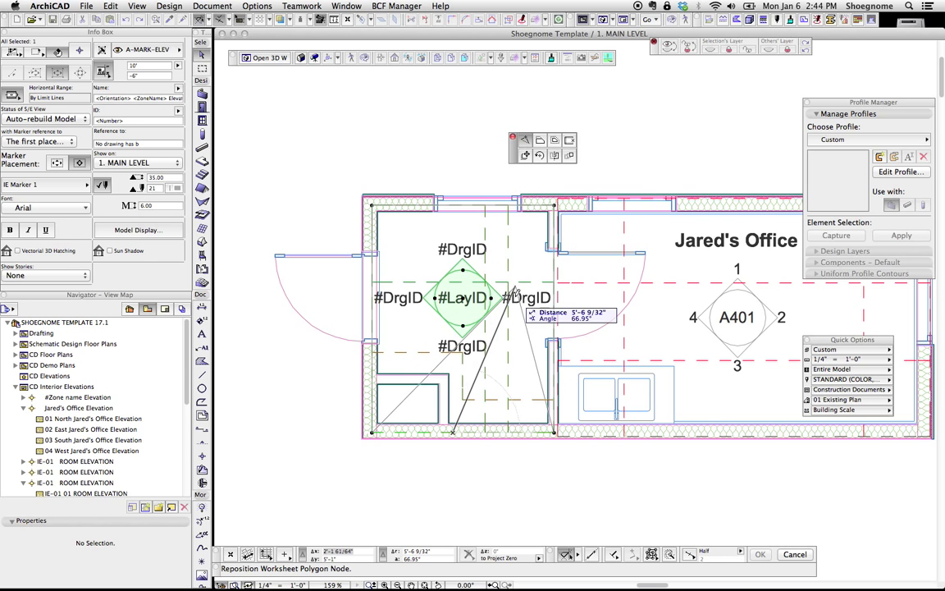
mouse_move(566, 154)
mouse_down()
mouse_move(489, 465)
mouse_move(473, 469)
mouse_up()
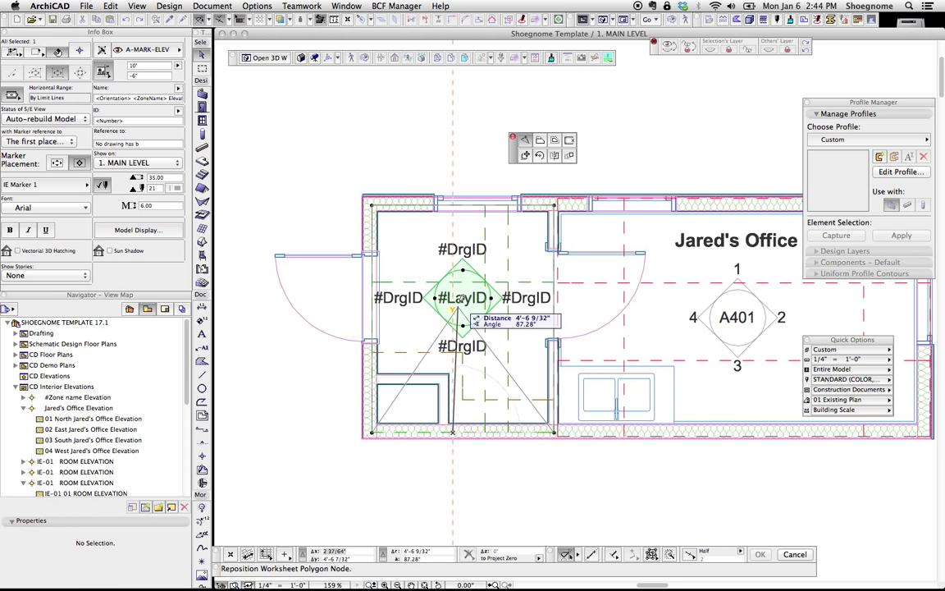
drag(474, 470, 476, 468)
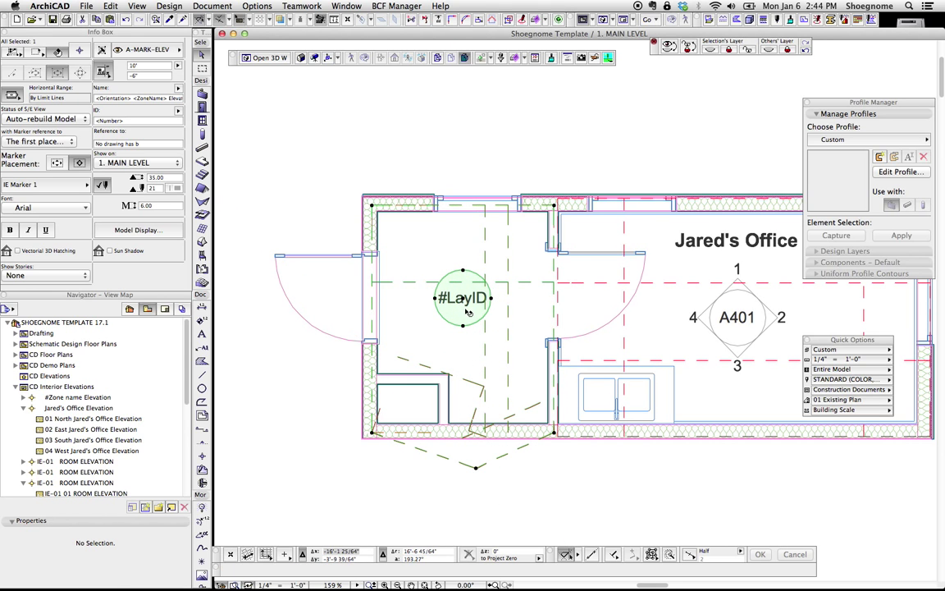
key(Escape)
mouse_move(454, 431)
mouse_down()
mouse_move(596, 127)
mouse_move(570, 150)
mouse_up()
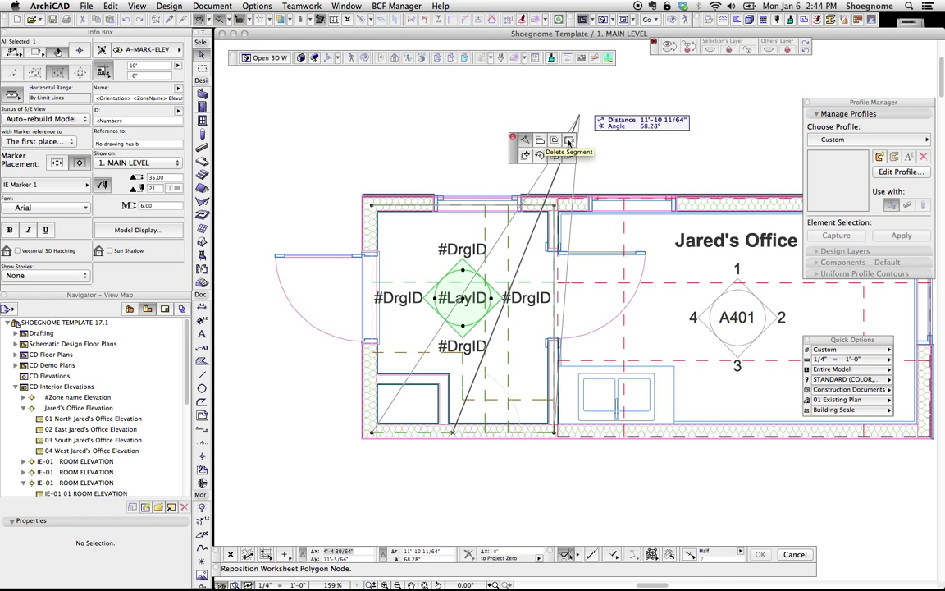
click(569, 141)
- Move the whole marker slightly lower in the room and reselect it
click(463, 320)
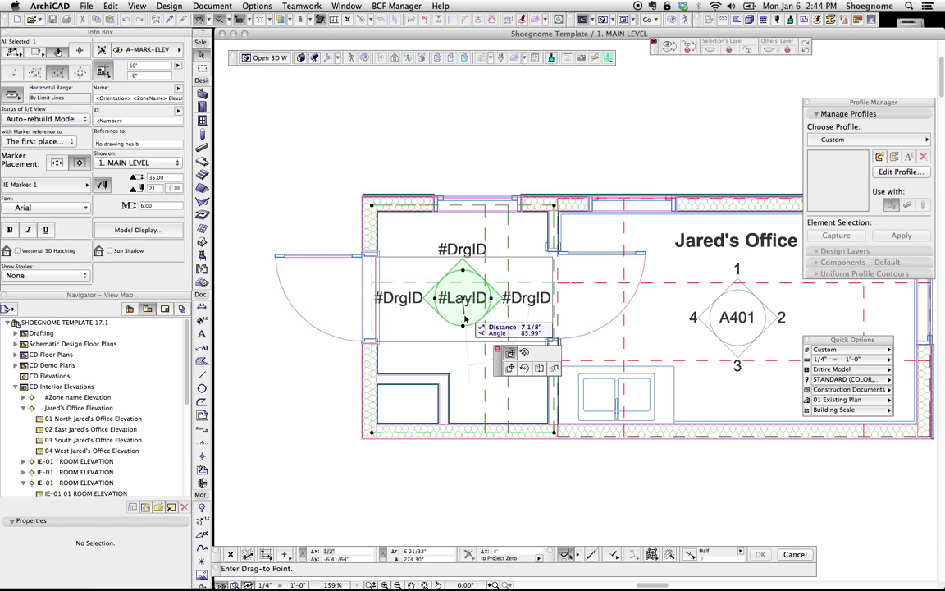
click(460, 455)
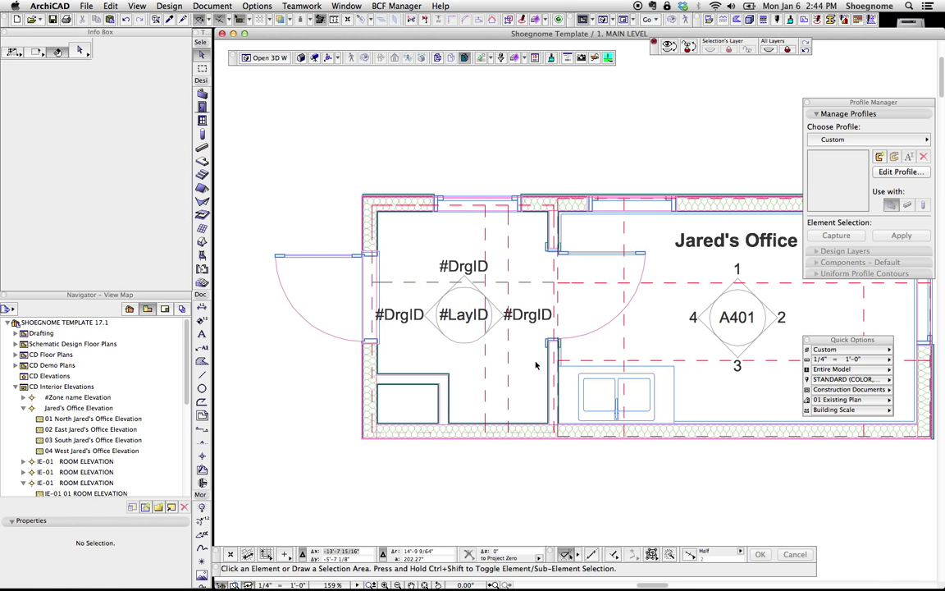
click(468, 315)
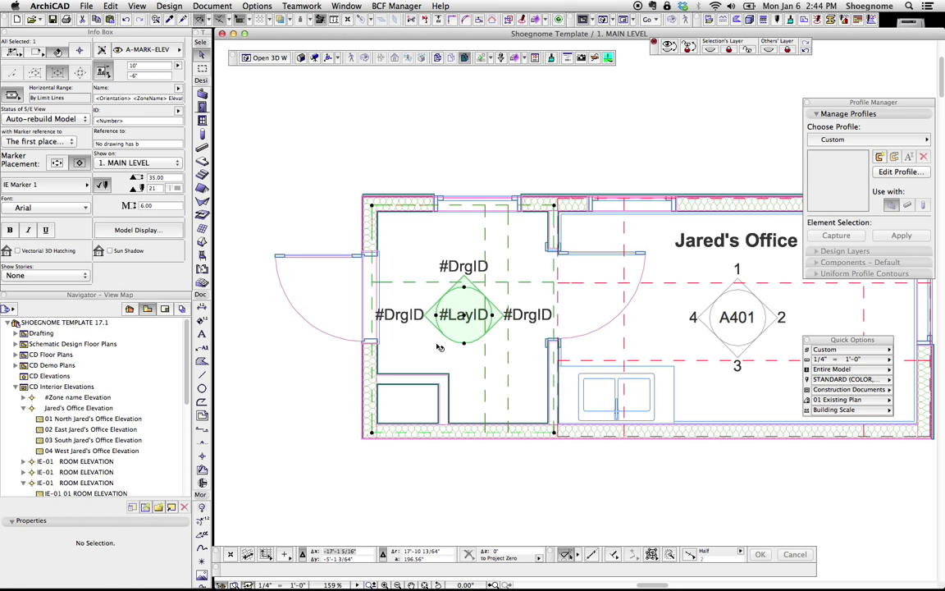
click(466, 472)
click(466, 324)
- Cancel a corner move, shift the marker up-left, and reposition a boundary corner to leave one label above
click(372, 295)
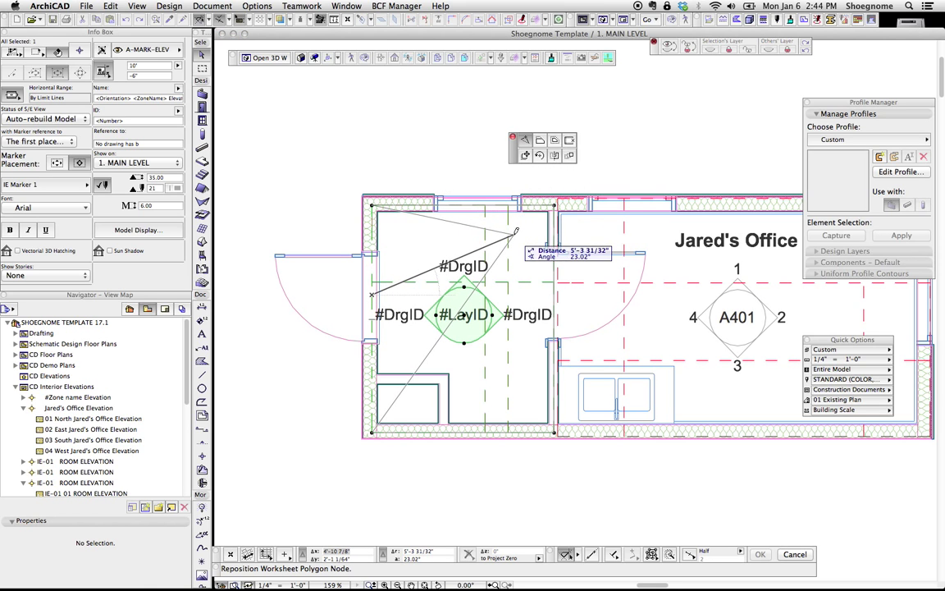
key(Escape)
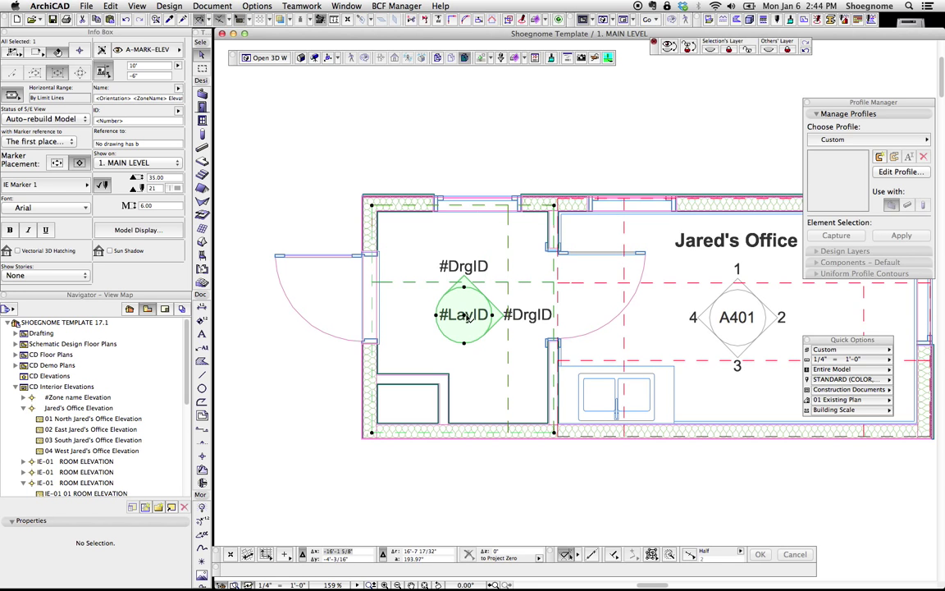
drag(467, 320, 439, 322)
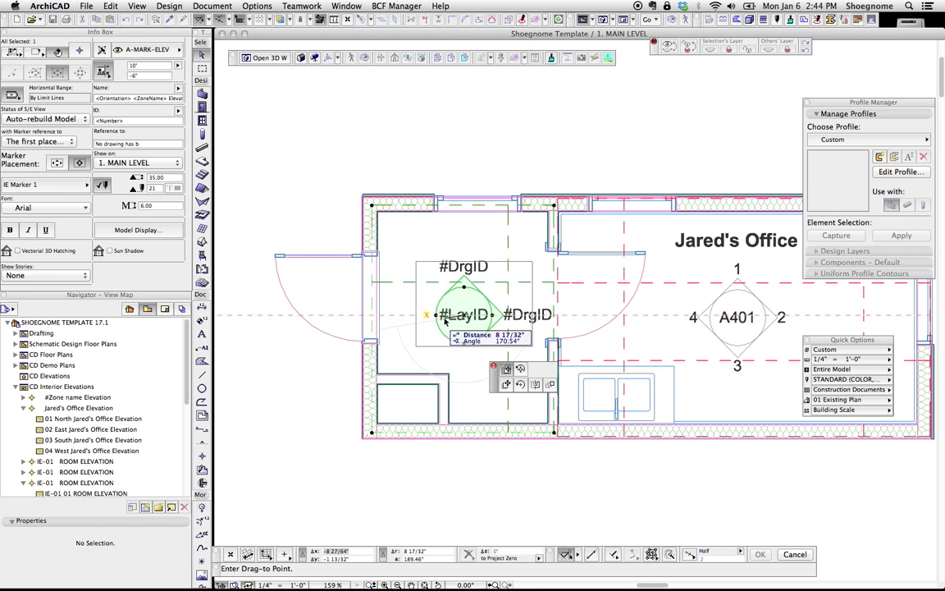
click(553, 302)
- Confirm the boundary corner, deselect, then reselect the marker and nudge it up and right
click(566, 205)
key(Escape)
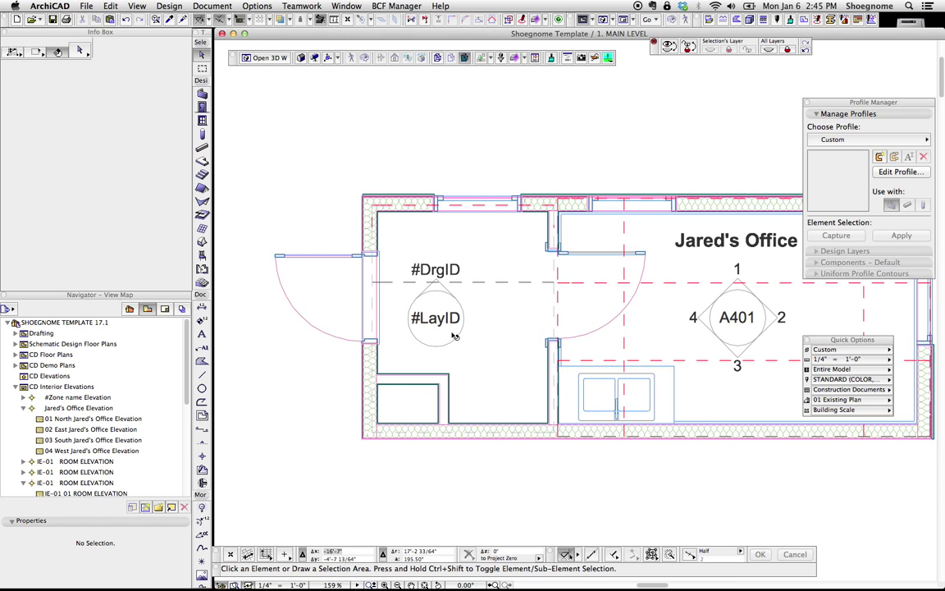
click(440, 322)
drag(440, 323, 448, 316)
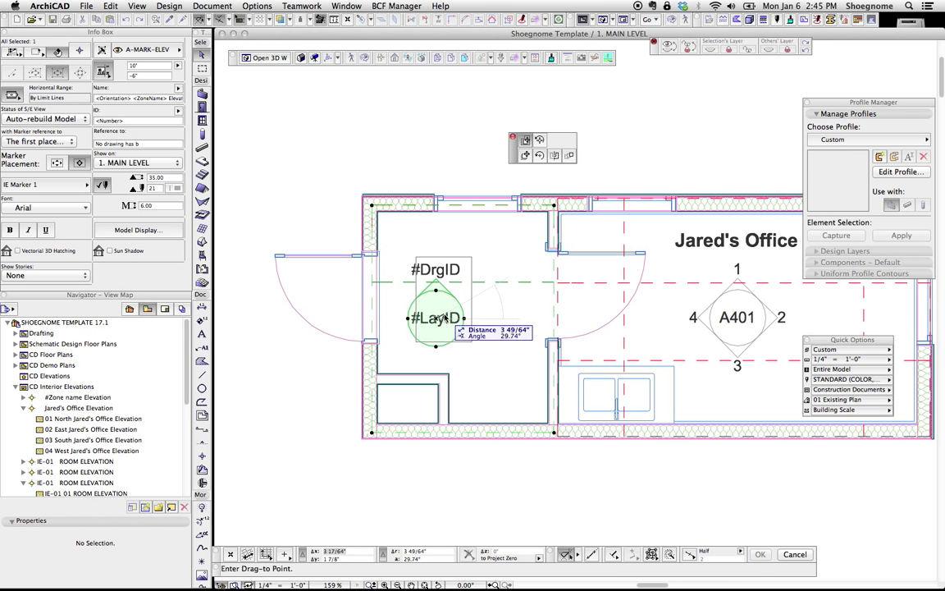
- Move boundary corners to restore the left and bottom elevation labels, then shift the marker up-right and deselect
click(372, 314)
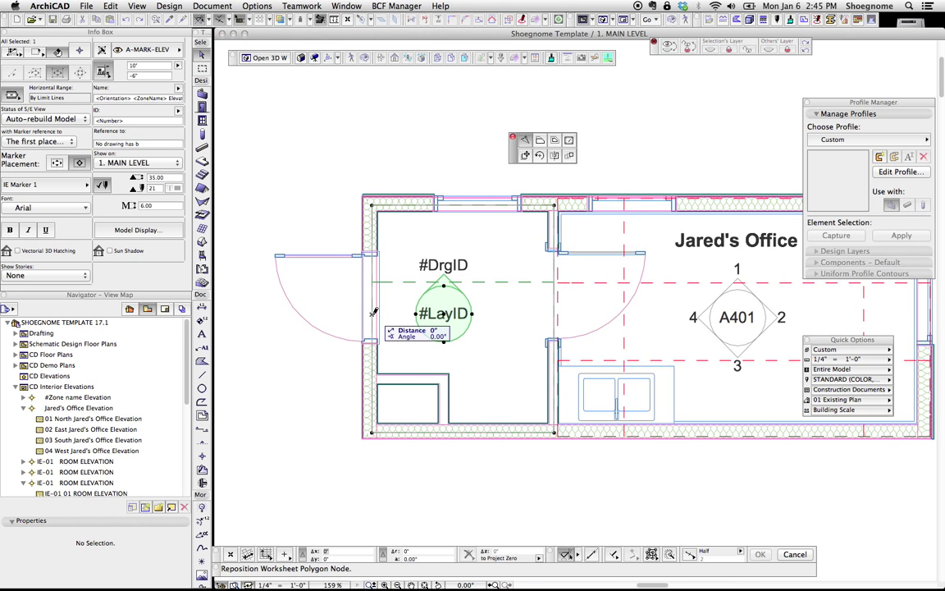
click(570, 141)
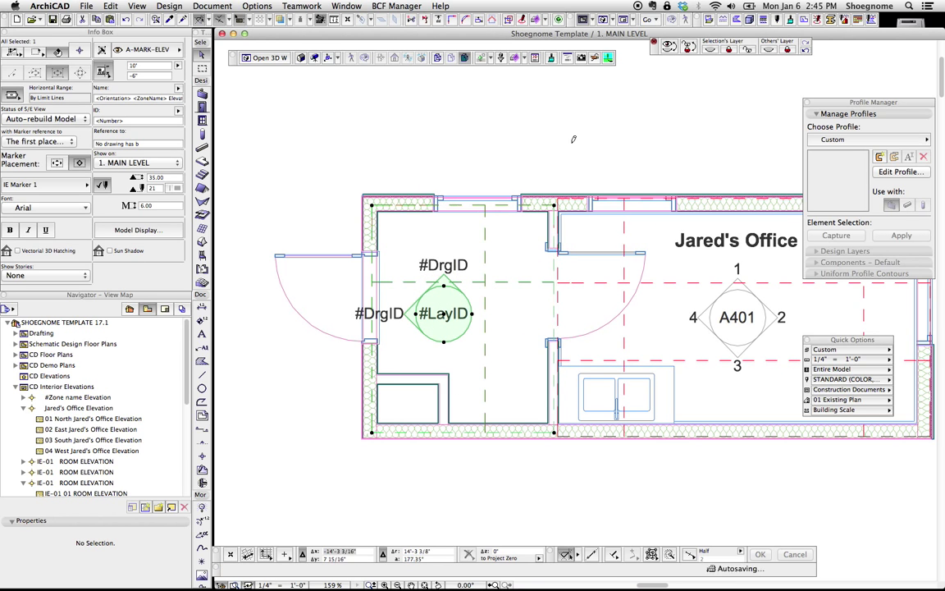
click(507, 433)
click(476, 375)
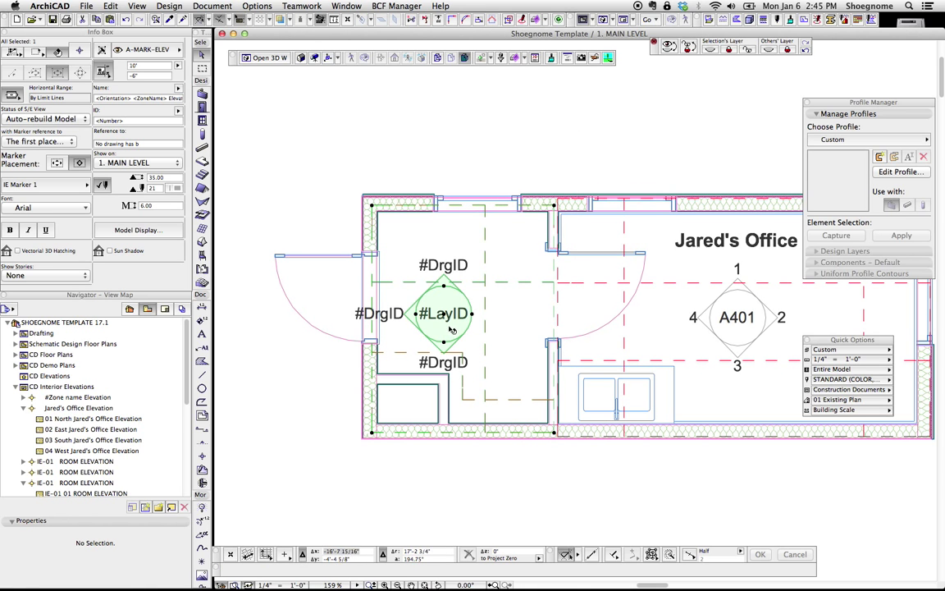
drag(449, 318, 479, 300)
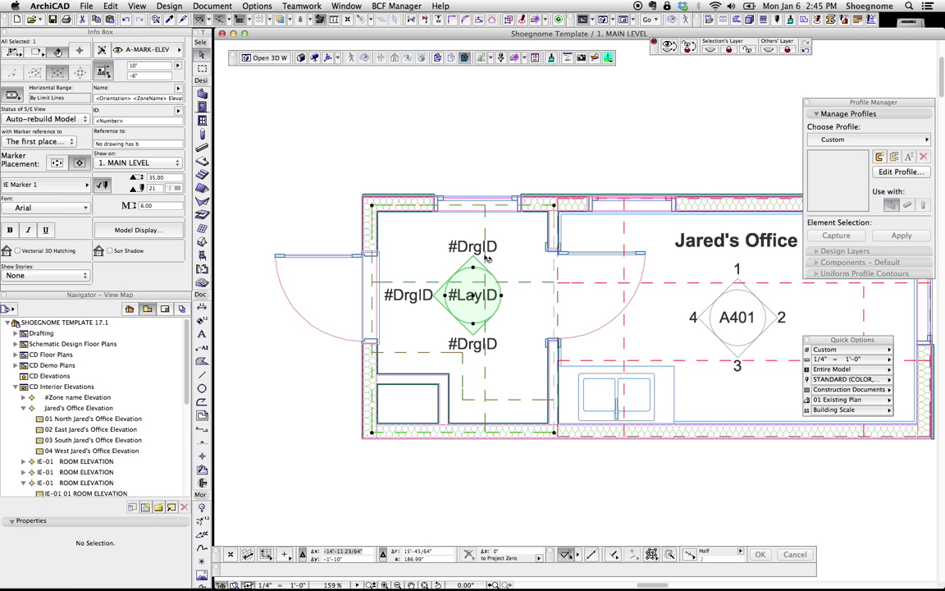
key(Escape)
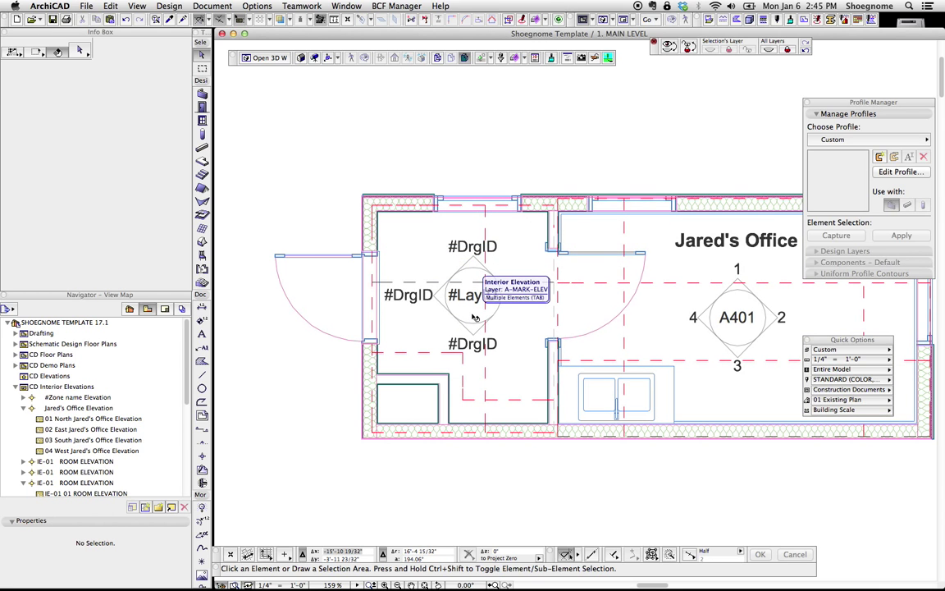
click(483, 235)
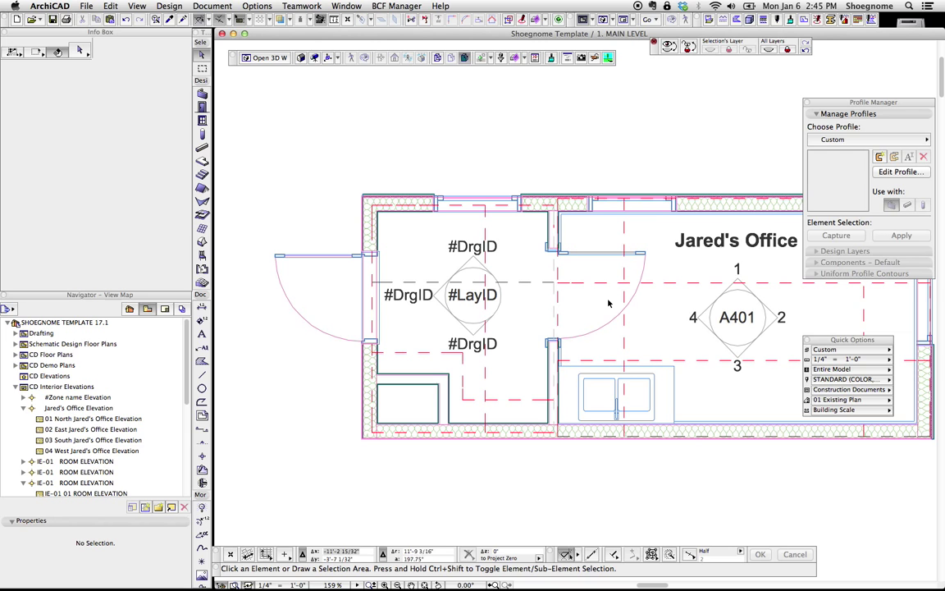
scroll(509, 271, right, 2)
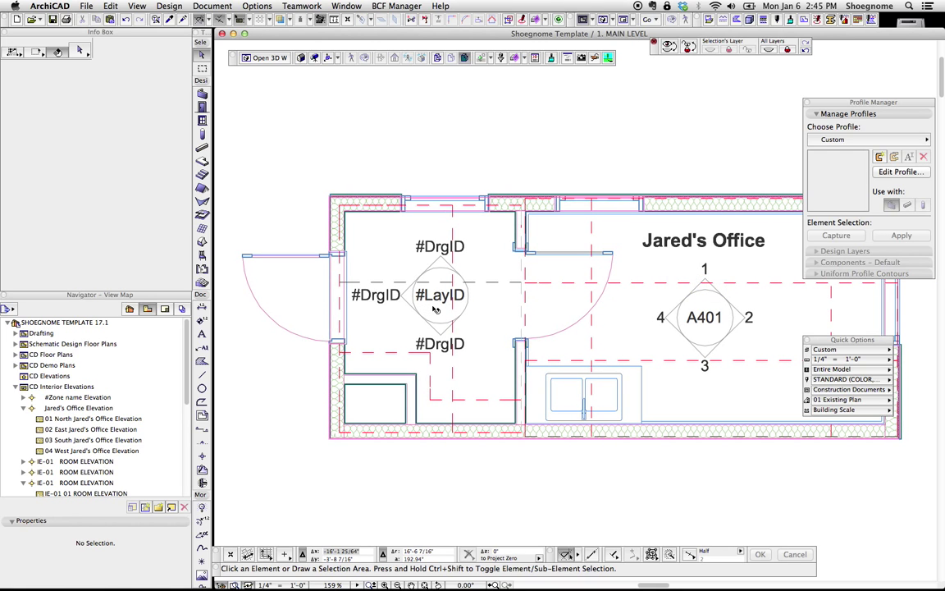
- Remove the west side of Jared's Office A401 marker, confirming Delete anyway in the warning
middle_drag(554, 312, 435, 296)
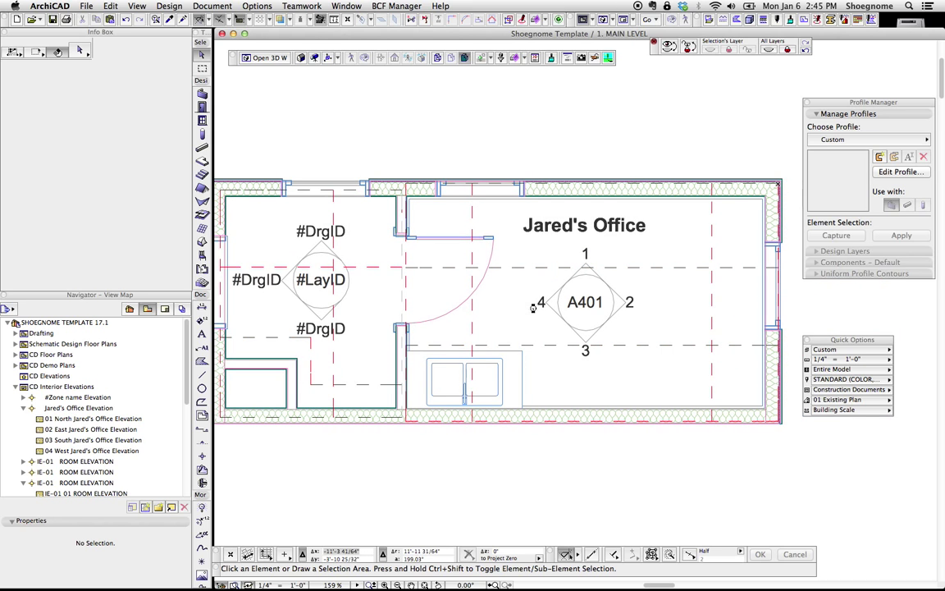
click(409, 290)
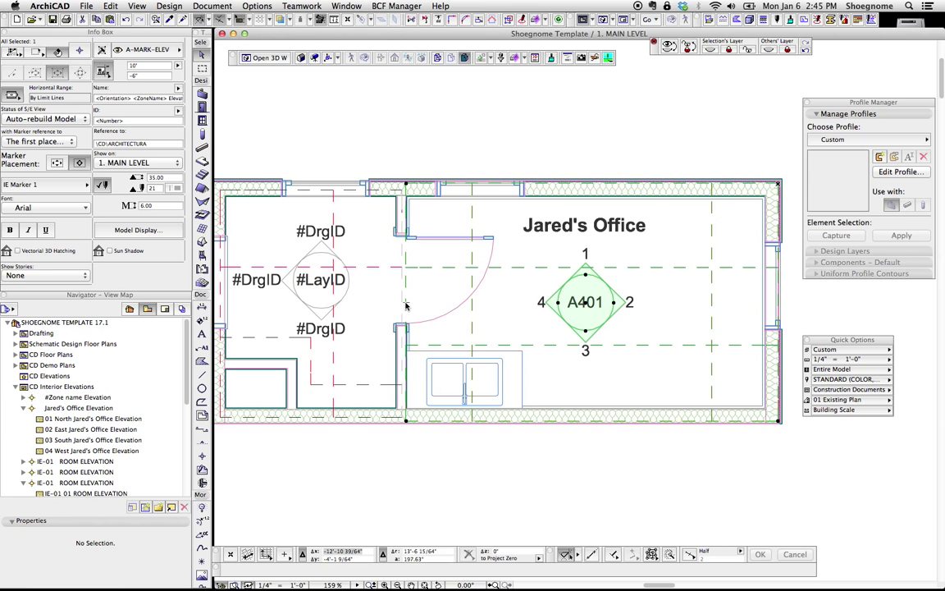
click(405, 302)
key(Delete)
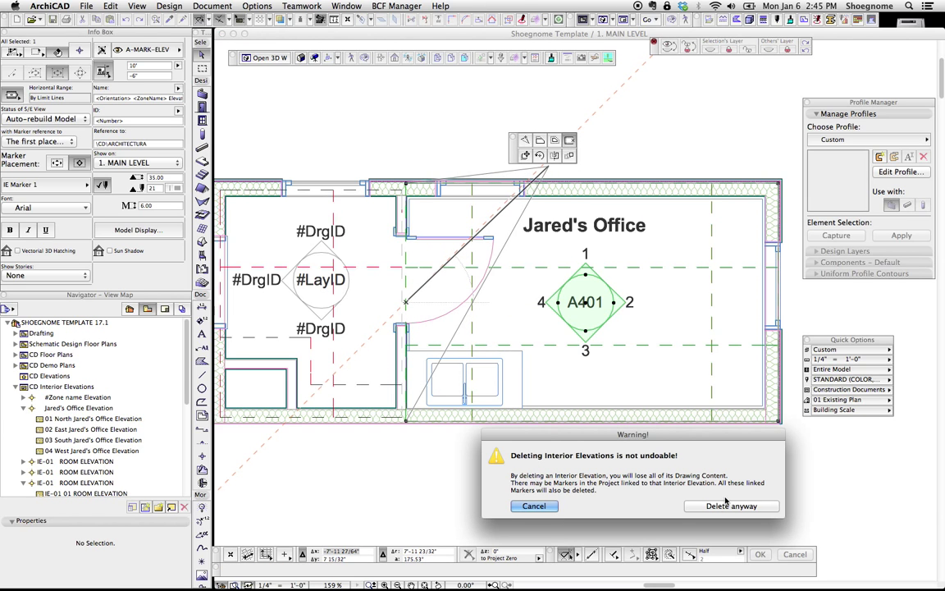
drag(608, 394, 608, 445)
click(731, 506)
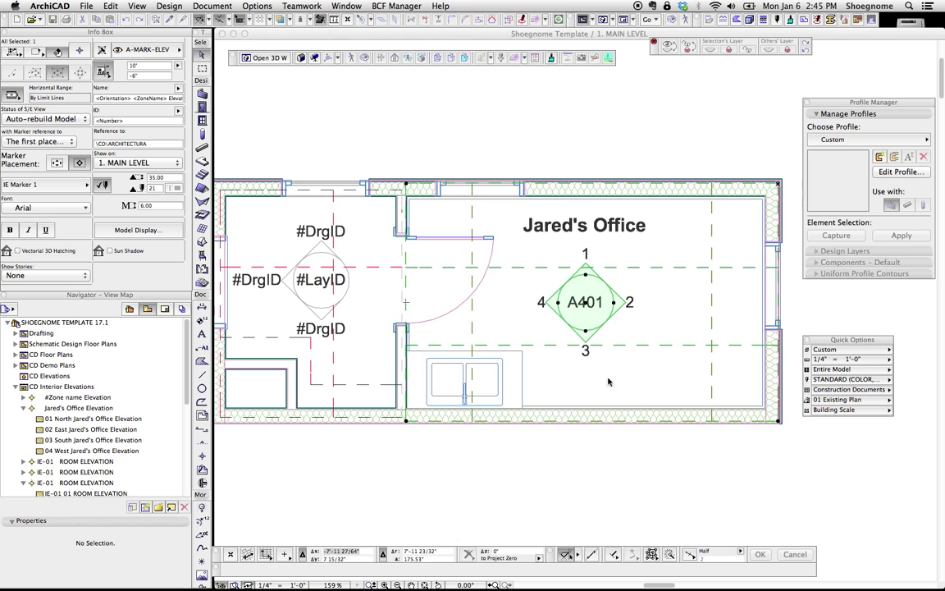
- Deselect and reselect Jared's Office marker
click(643, 297)
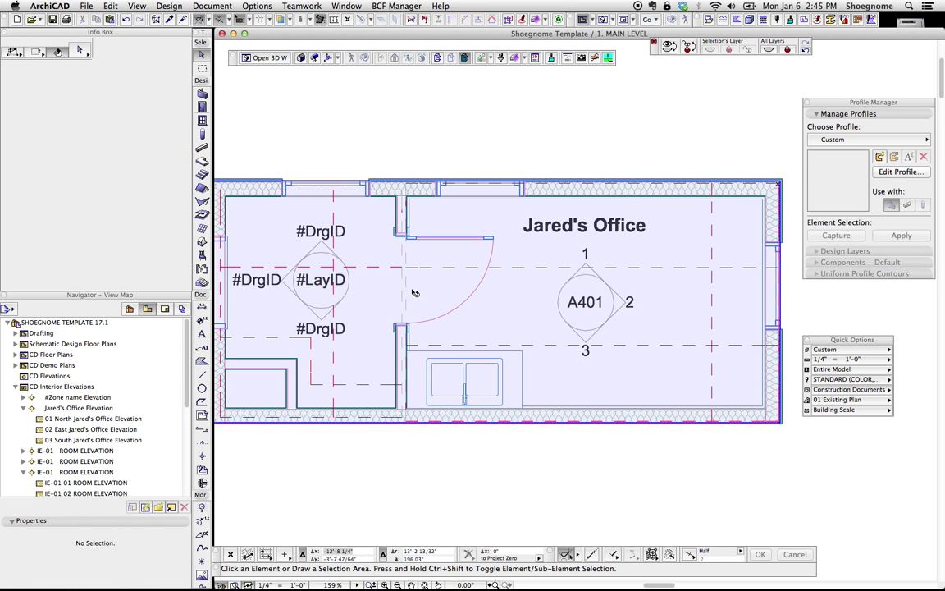
click(589, 303)
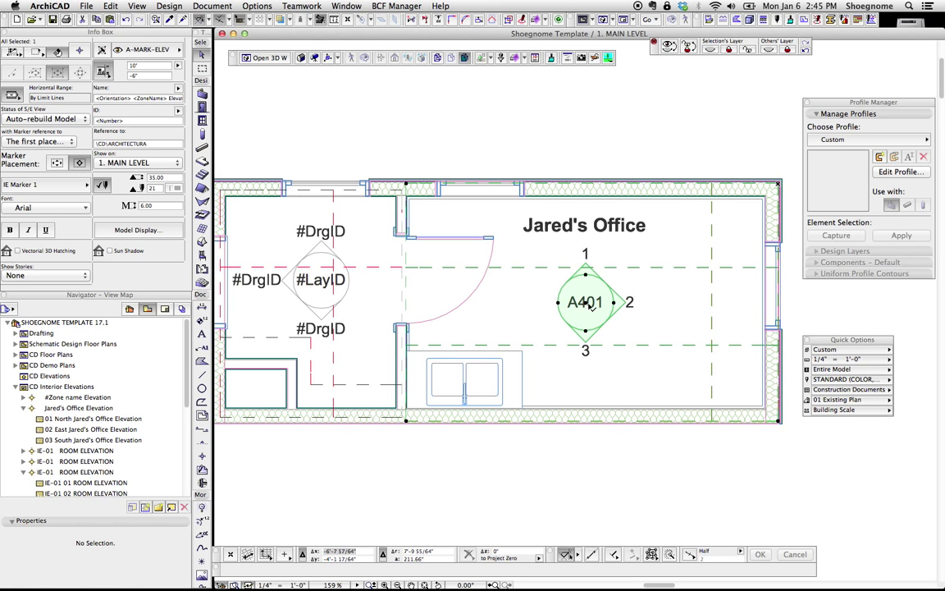
- Reposition a boundary node of Jared's Office marker and deselect it
click(406, 284)
click(568, 142)
key(Escape)
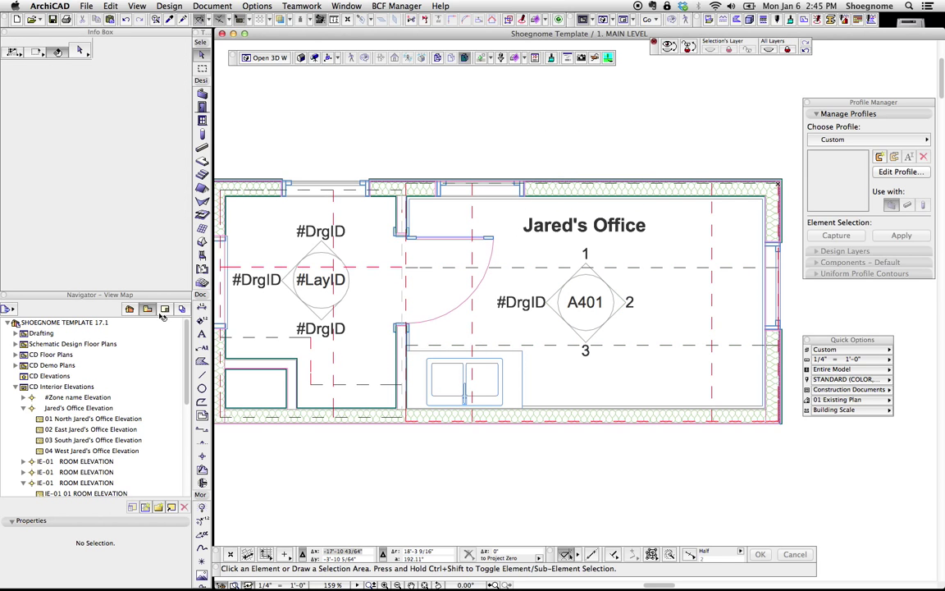
- From the Navigator Layout Book, bring up sheet A401 MAIN LEVEL INTERIOR ELEVATIONS and move its window down
click(147, 308)
scroll(87, 415, down, 5)
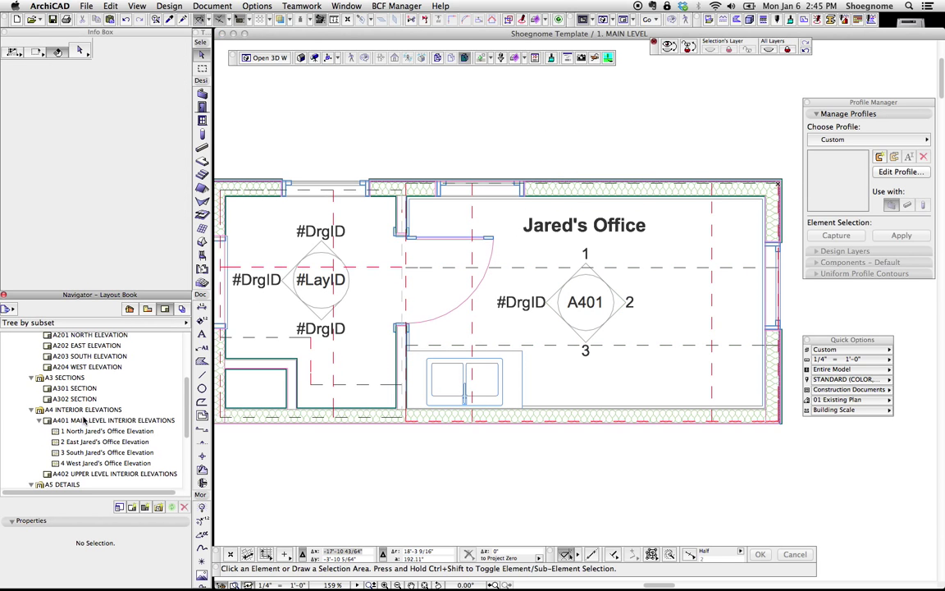
double_click(106, 420)
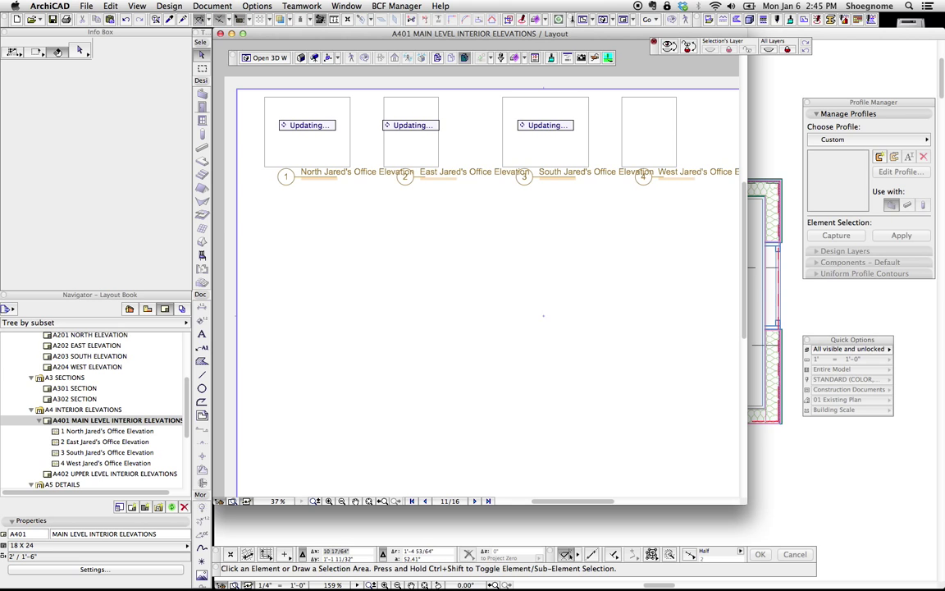
mouse_move(609, 36)
mouse_down()
mouse_move(641, 106)
mouse_move(603, 106)
mouse_up()
- Link the empty fourth drawing on A401 to the 04 West #Zone name Elevation view
click(679, 205)
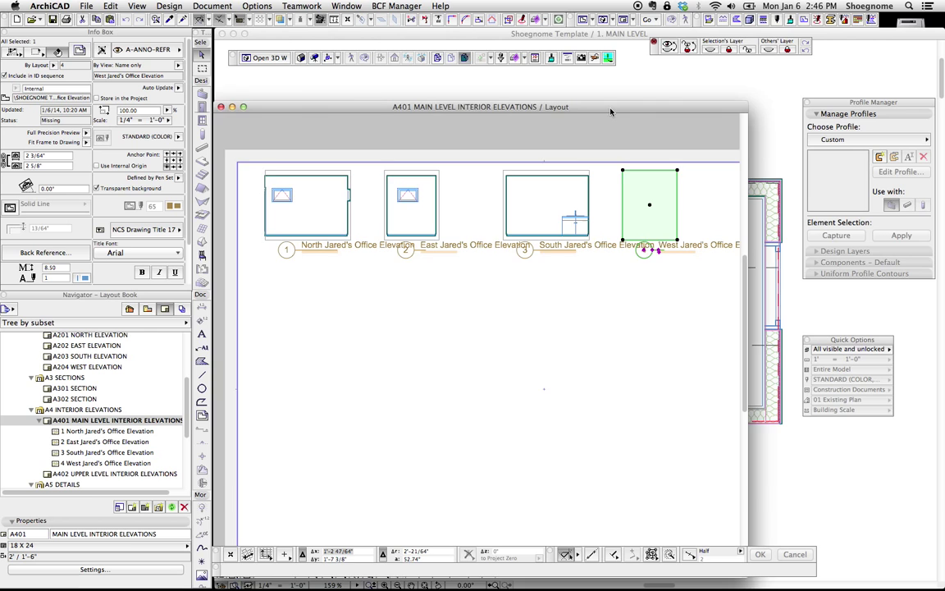
right_click(627, 191)
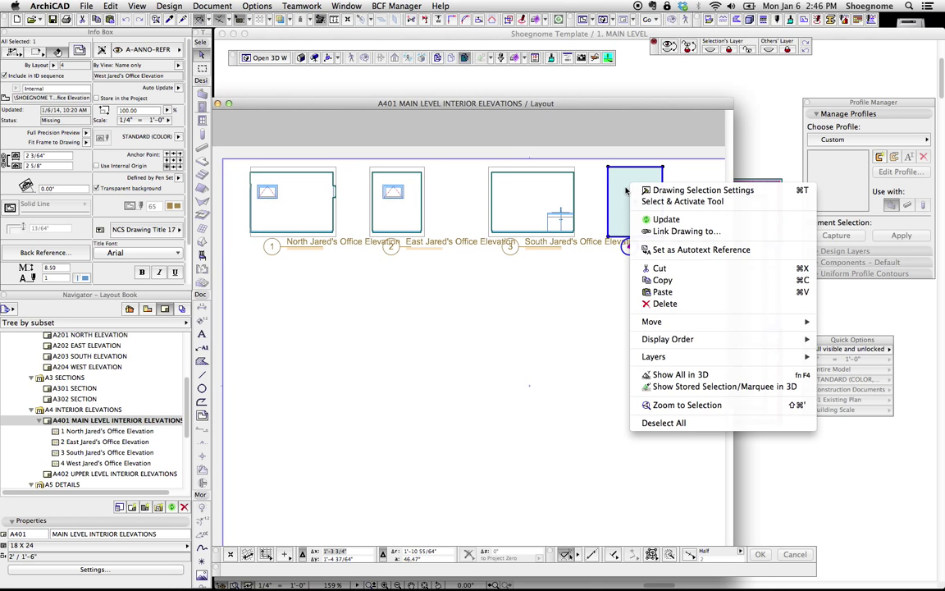
click(686, 231)
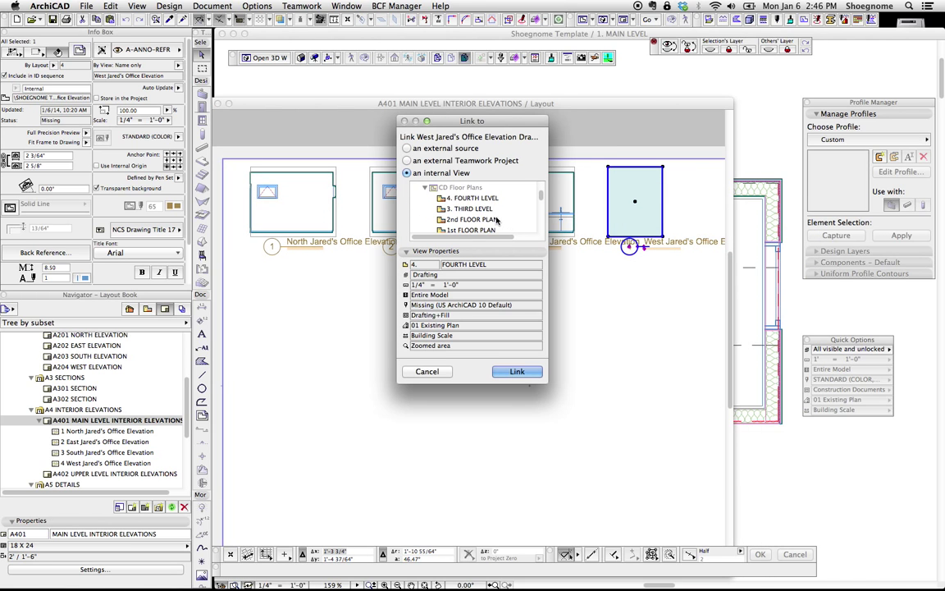
scroll(493, 217, down, 8)
scroll(490, 220, down, 2)
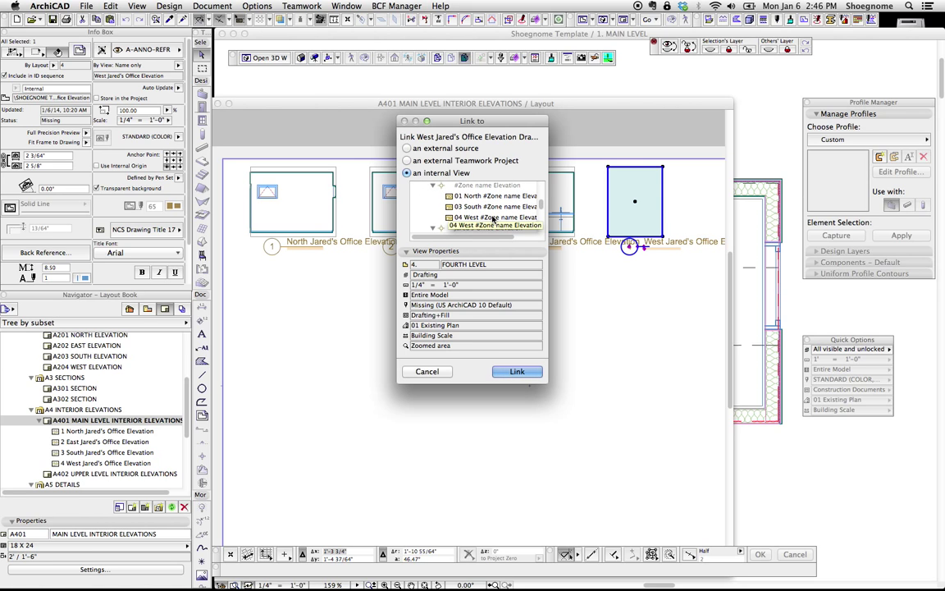
click(495, 217)
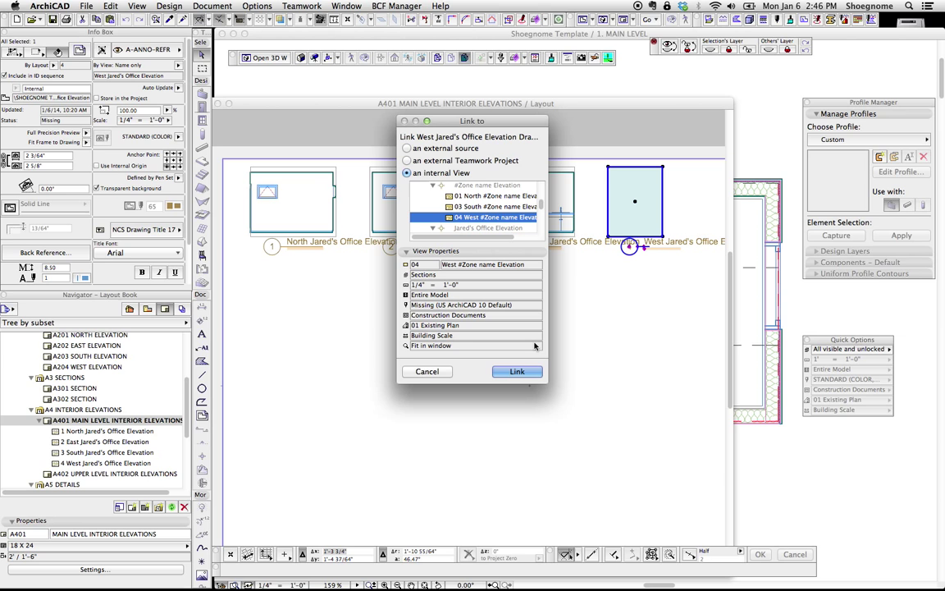
click(517, 372)
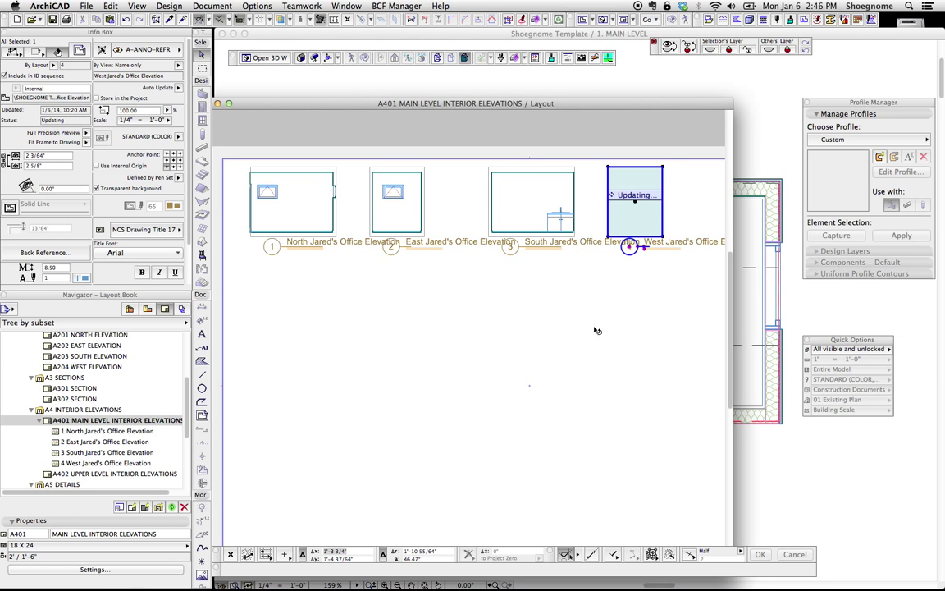
- Deselect the linked drawing and widen the layout window to show its title
click(669, 199)
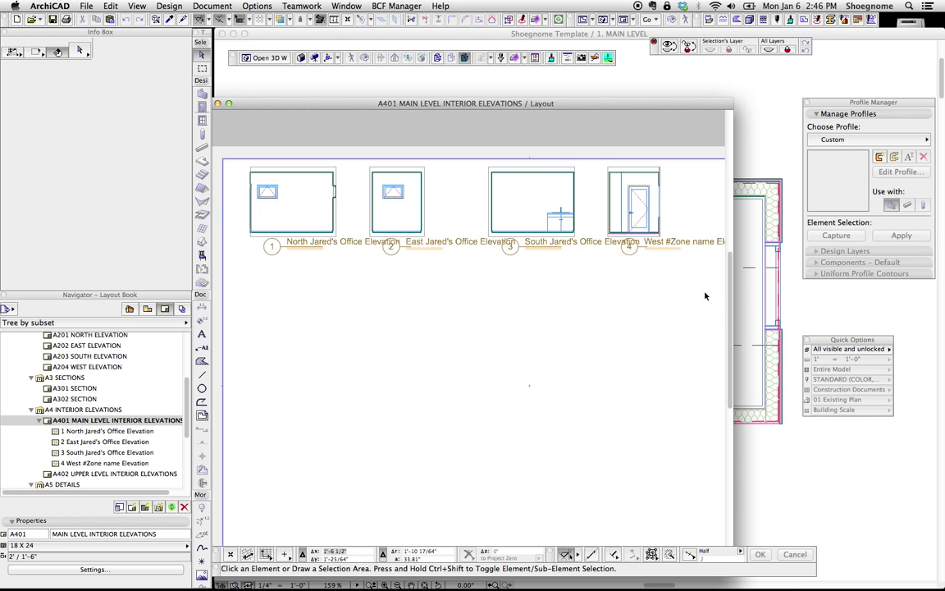
drag(730, 295, 801, 295)
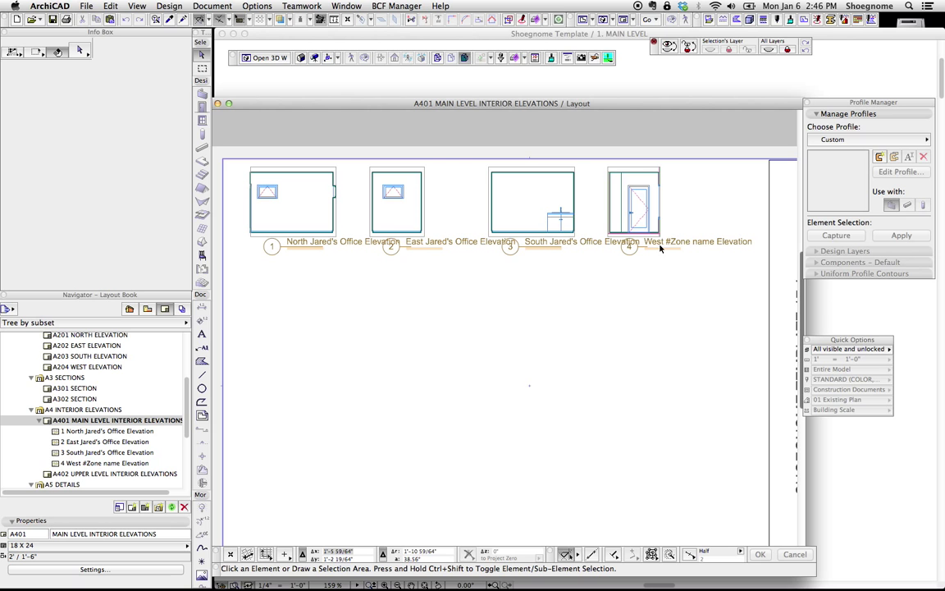
- Close the A401 layout window, select the A401 interior elevation marker on the plan and pan right
drag(229, 107, 379, 135)
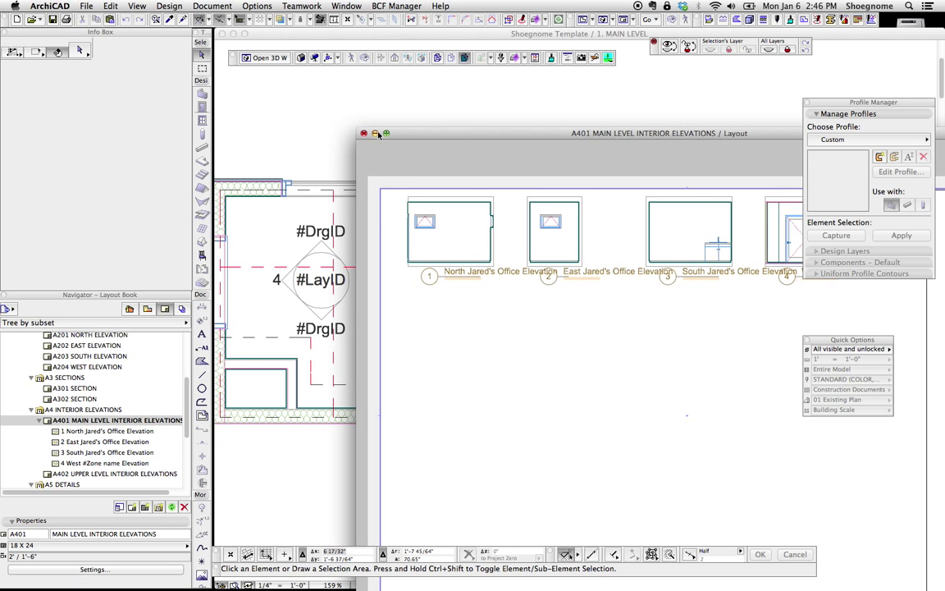
click(363, 134)
scroll(565, 316, up, 3)
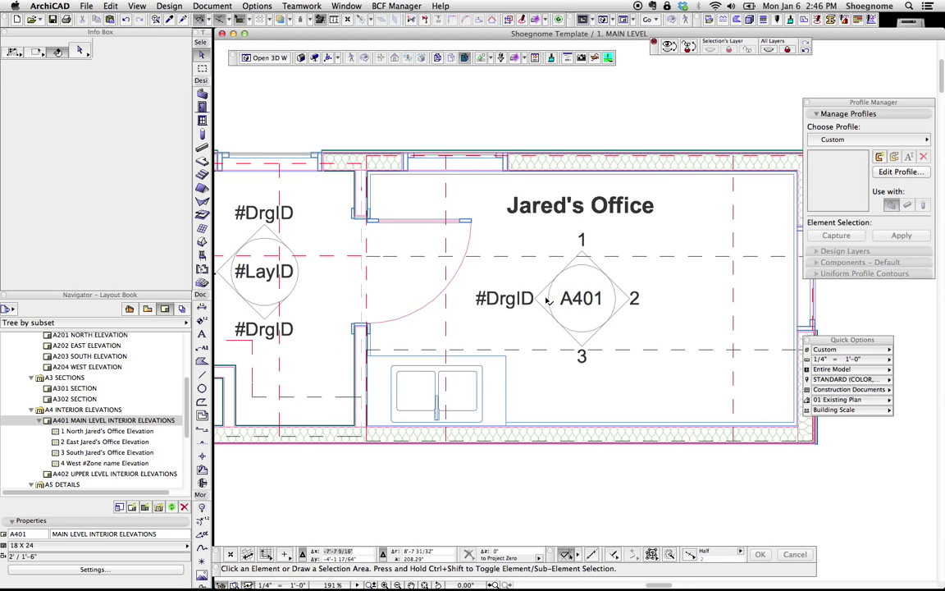
click(552, 299)
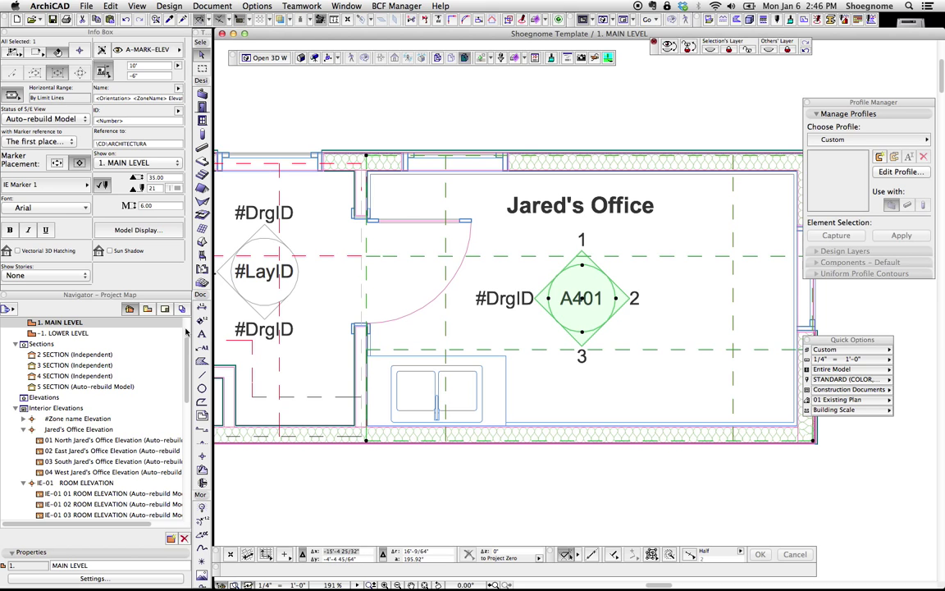
middle_drag(469, 281, 680, 280)
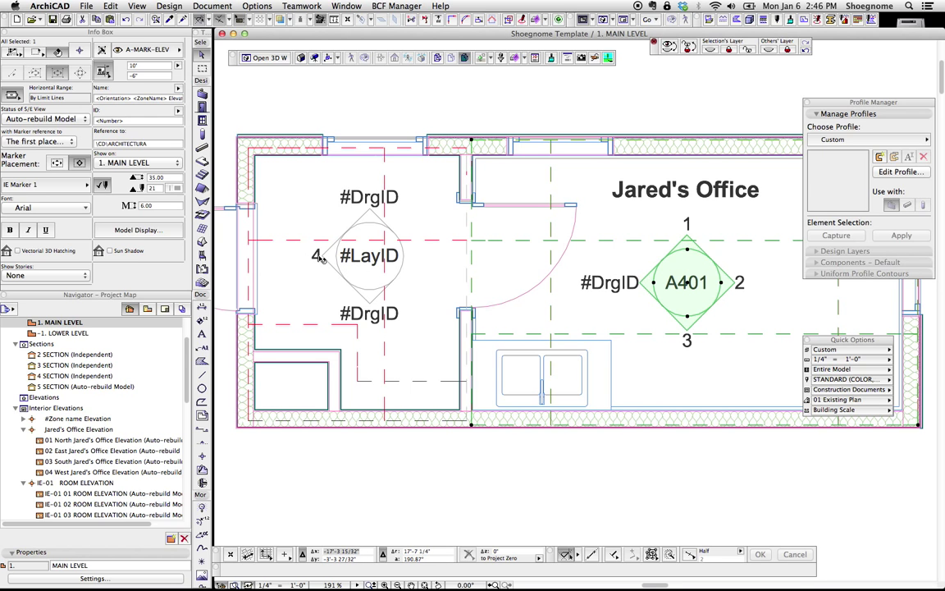
- Reopen sheet A401 from the Layout Book and start Link Drawing to... on the fourth drawing
click(165, 311)
double_click(90, 420)
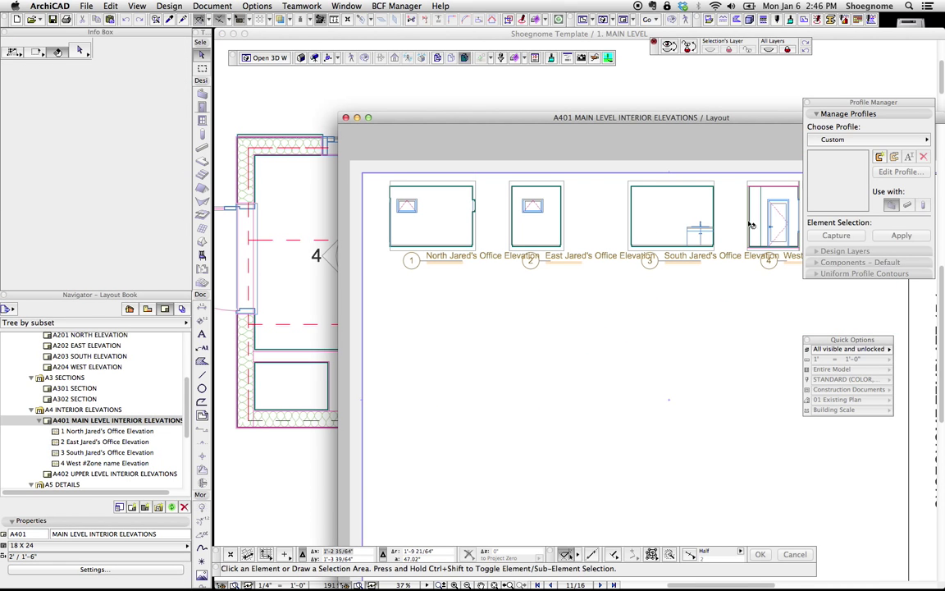
click(768, 195)
right_click(763, 206)
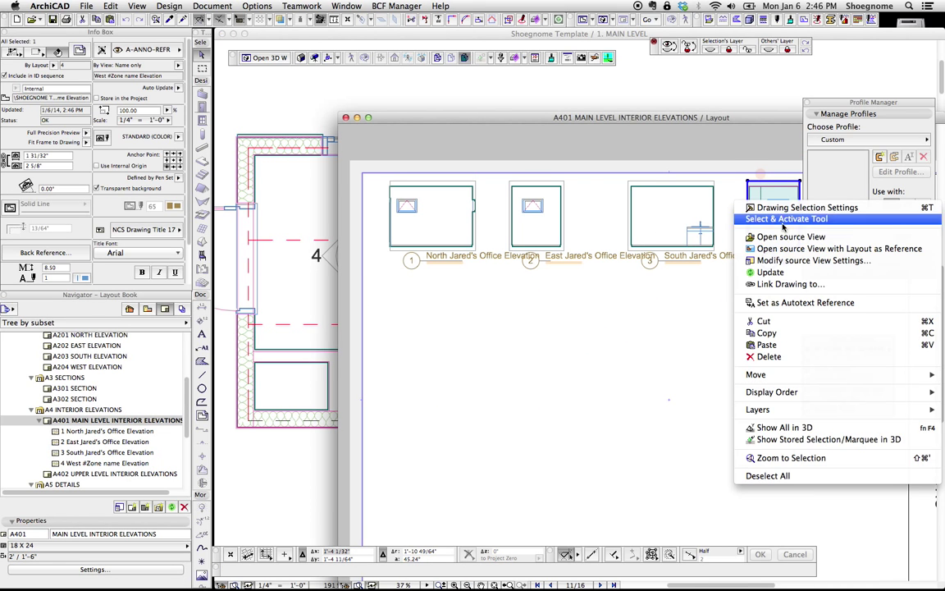
click(788, 266)
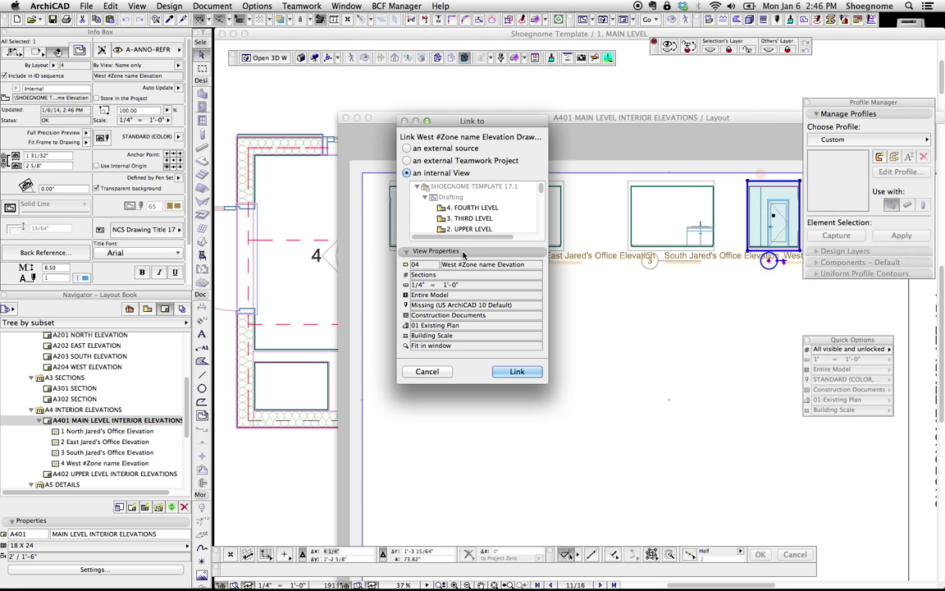
scroll(460, 210, down, 5)
- Link the fourth drawing to 04 West Jared's Office Elevation, then move the window left and deselect
click(473, 209)
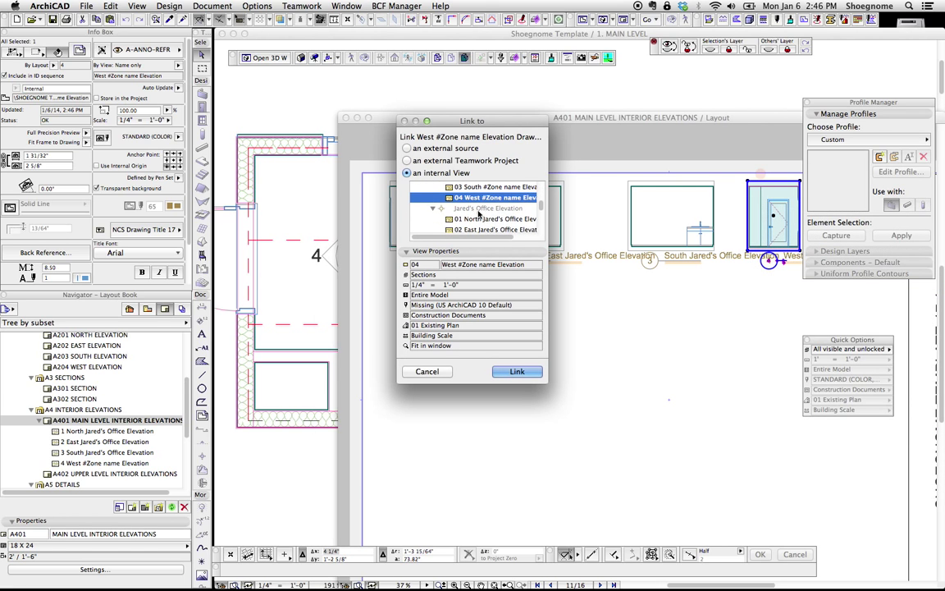
scroll(474, 212, down, 3)
click(480, 220)
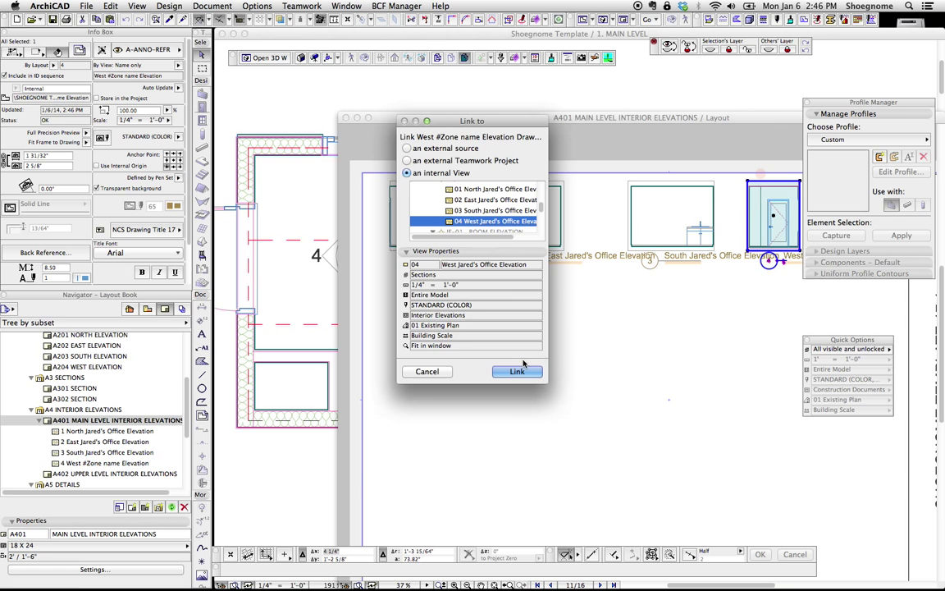
click(517, 371)
drag(711, 147, 597, 147)
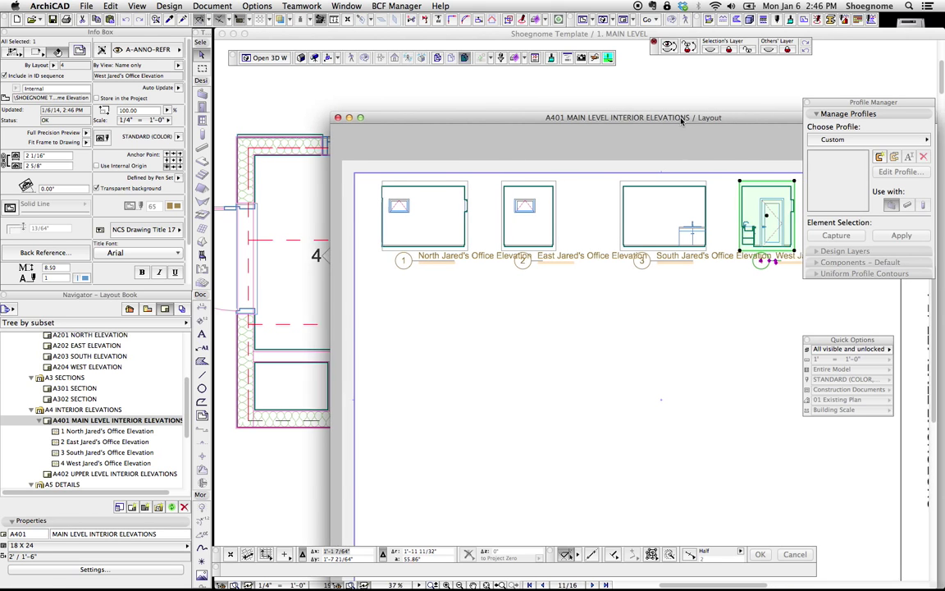
click(702, 322)
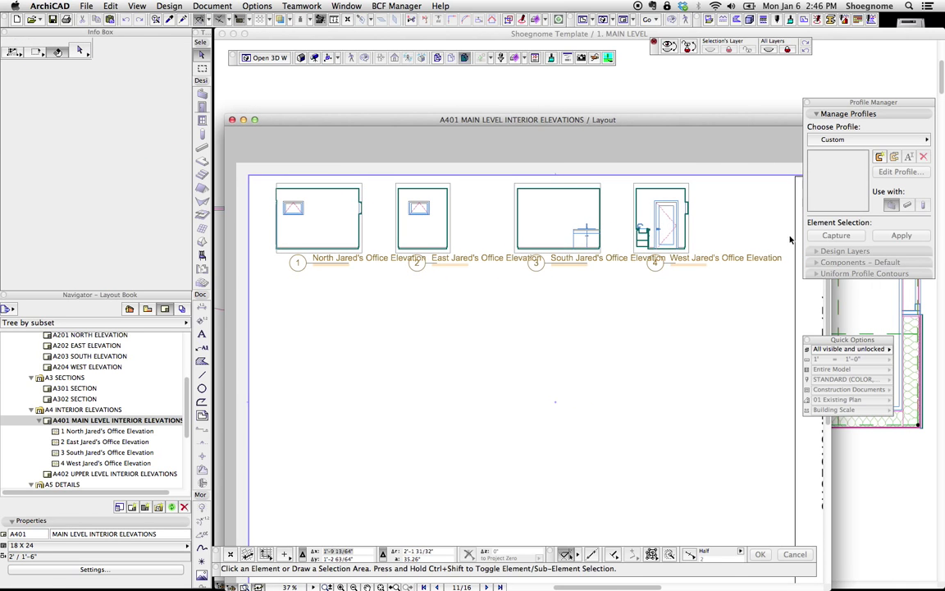
- Close the A401 layout, recentre the plan on Jared's Office marker showing numbers 1-4, and deselect it
click(234, 120)
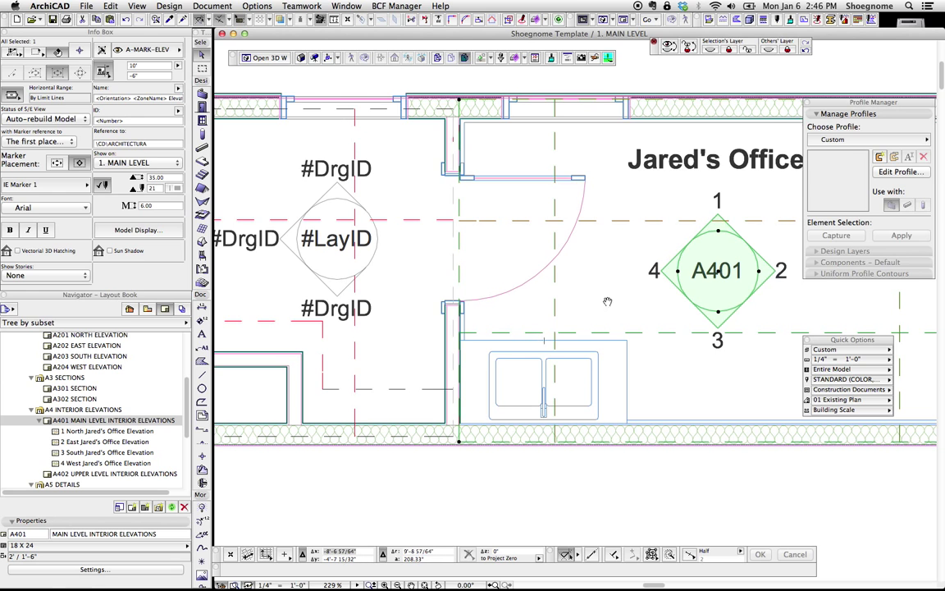
middle_drag(607, 301, 456, 319)
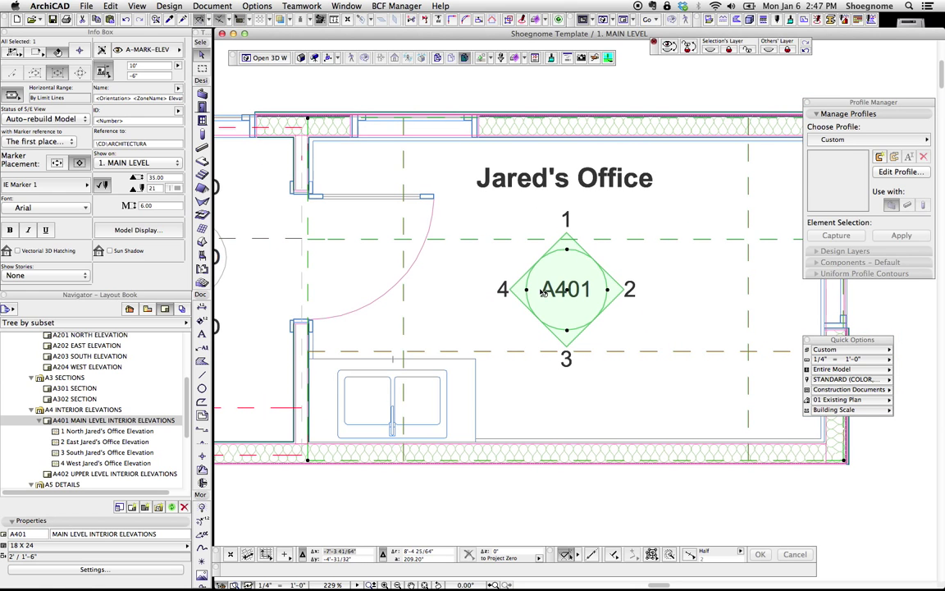
middle_drag(543, 293, 598, 273)
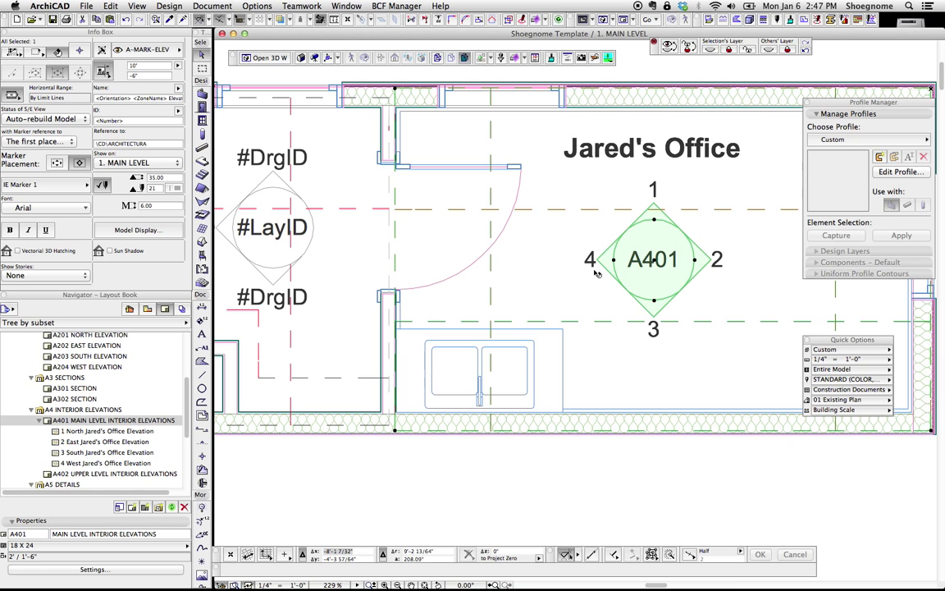
scroll(572, 274, down, 1)
scroll(599, 276, down, 1)
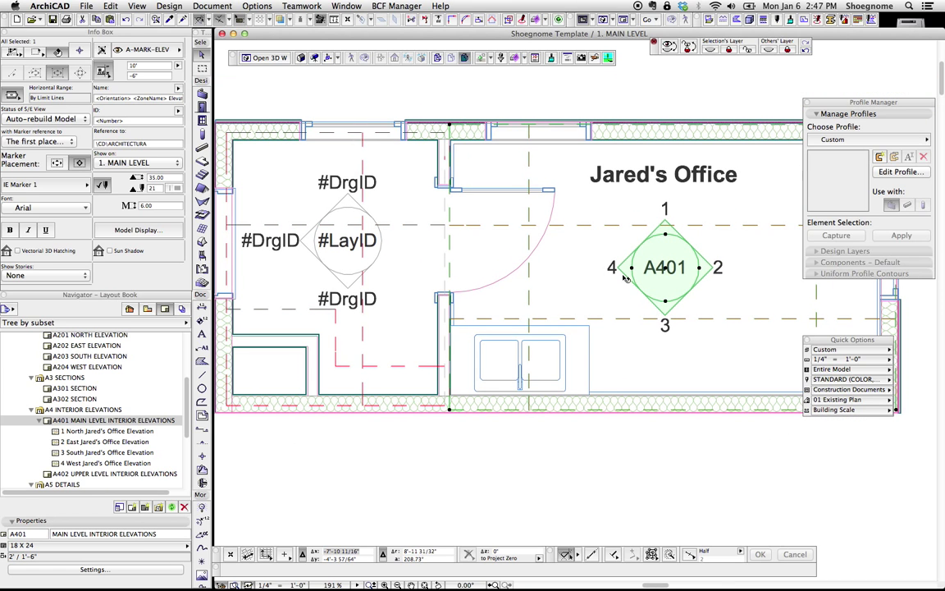
middle_drag(589, 289, 615, 284)
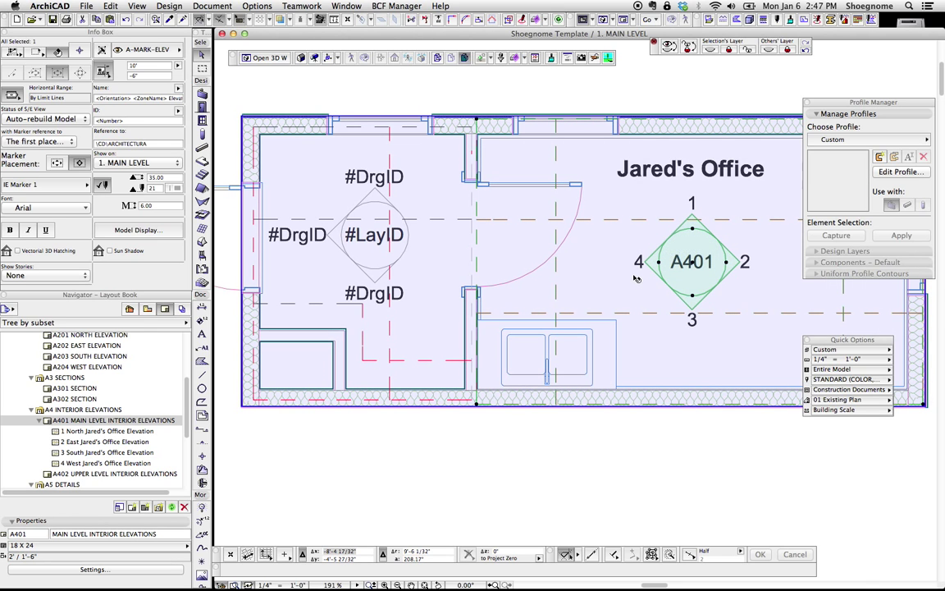
key(Escape)
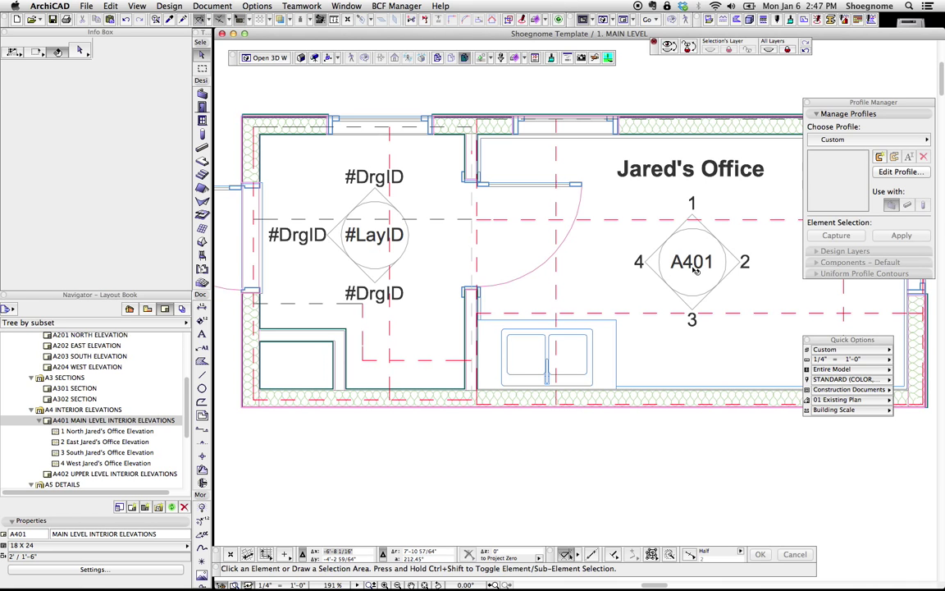
click(661, 261)
scroll(631, 279, right, 2)
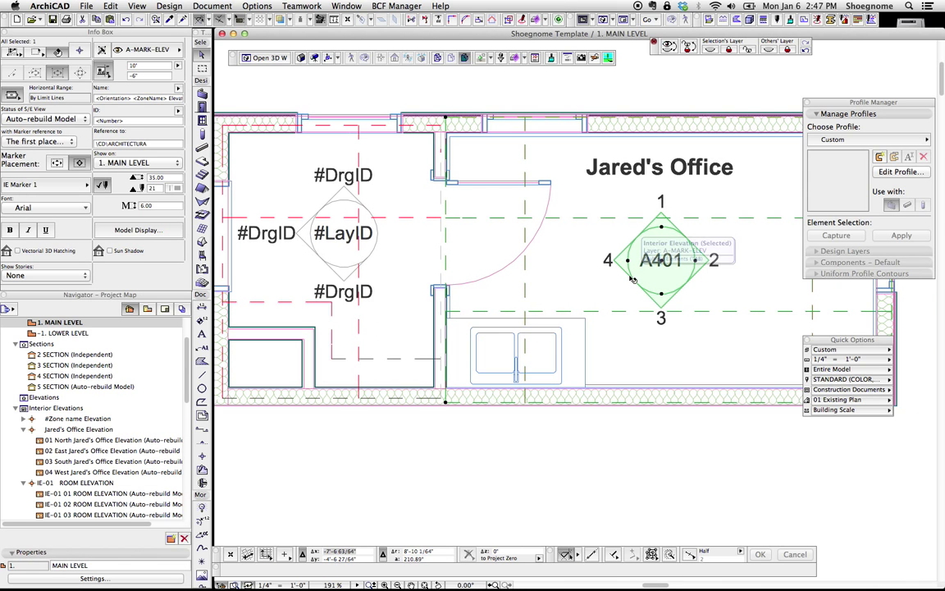
scroll(634, 279, down, 3)
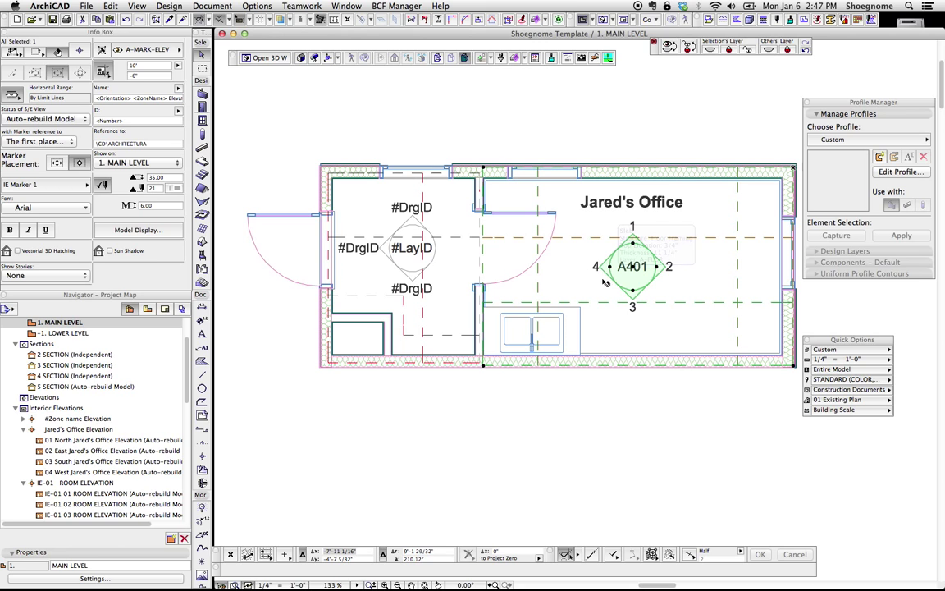